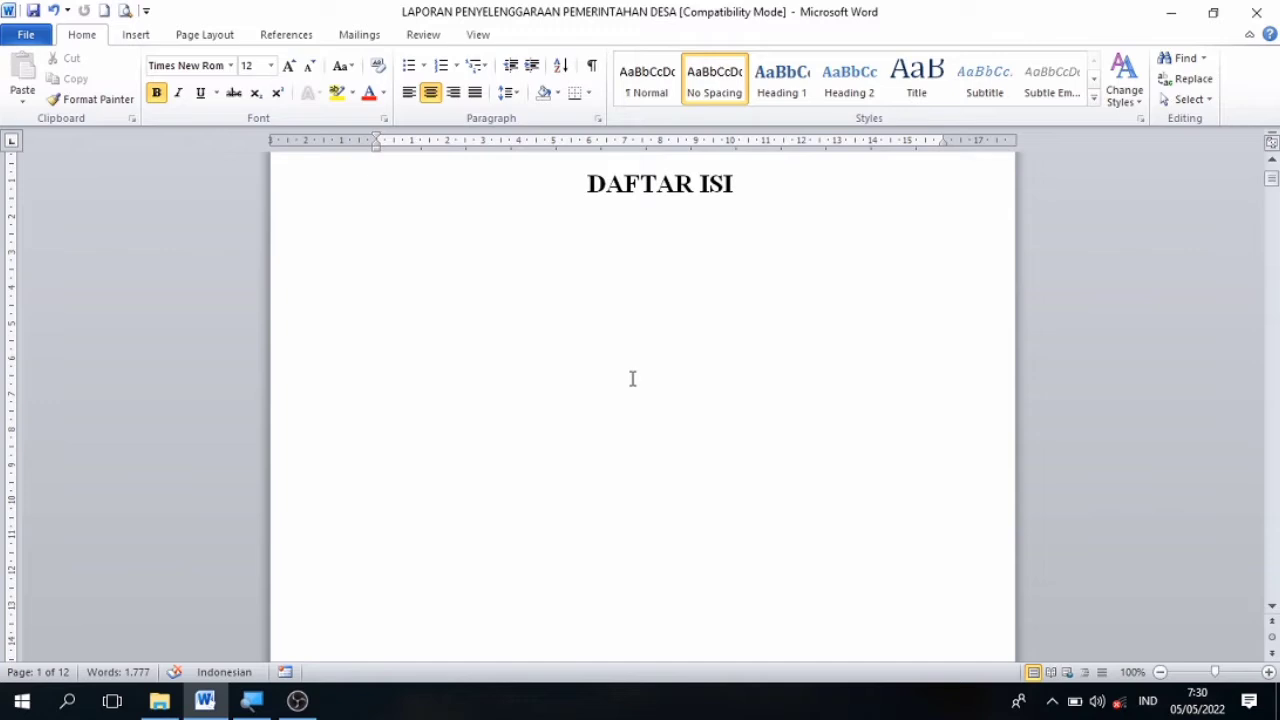
Look over the DAFTAR ISI page and the PENDAHULUAN section on page 2, including VISI DAN MISI, at 110% zoom.
key(Return)
key(Return)
key(Return)
key(Return)
key(Return)
key(Return)
key(Return)
key(Return)
key(Return)
key(Return)
key(Return)
key(Return)
key(Return)
key(Return)
key(Return)
key(Return)
key(Return)
key(Return)
key(Return)
key(Return)
key(Return)
key(Return)
key(Return)
key(Return)
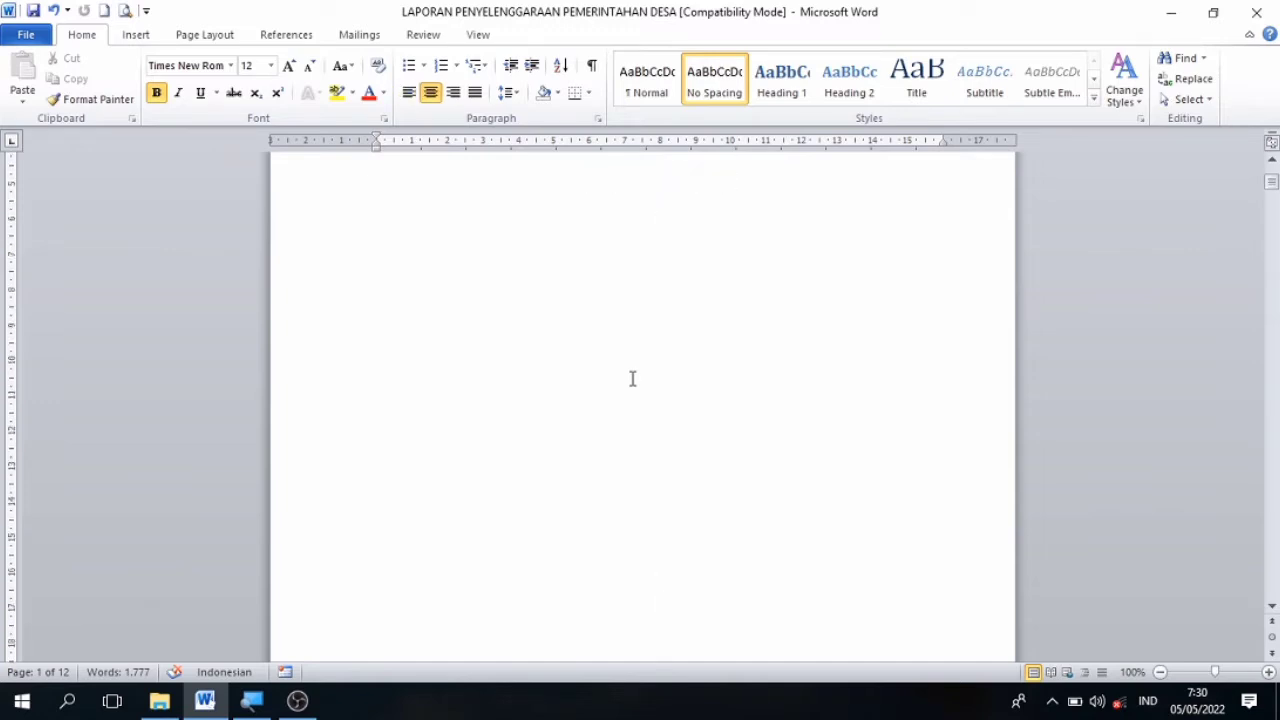
key(Down)
key(Down)
key(Down)
key(Down)
key(Down)
key(Down)
key(Down)
key(Down)
key(Down)
key(Down)
key(Down)
key(Down)
key(Down)
key(Down)
key(Down)
key(Down)
key(Down)
key(Down)
key(Down)
key(Down)
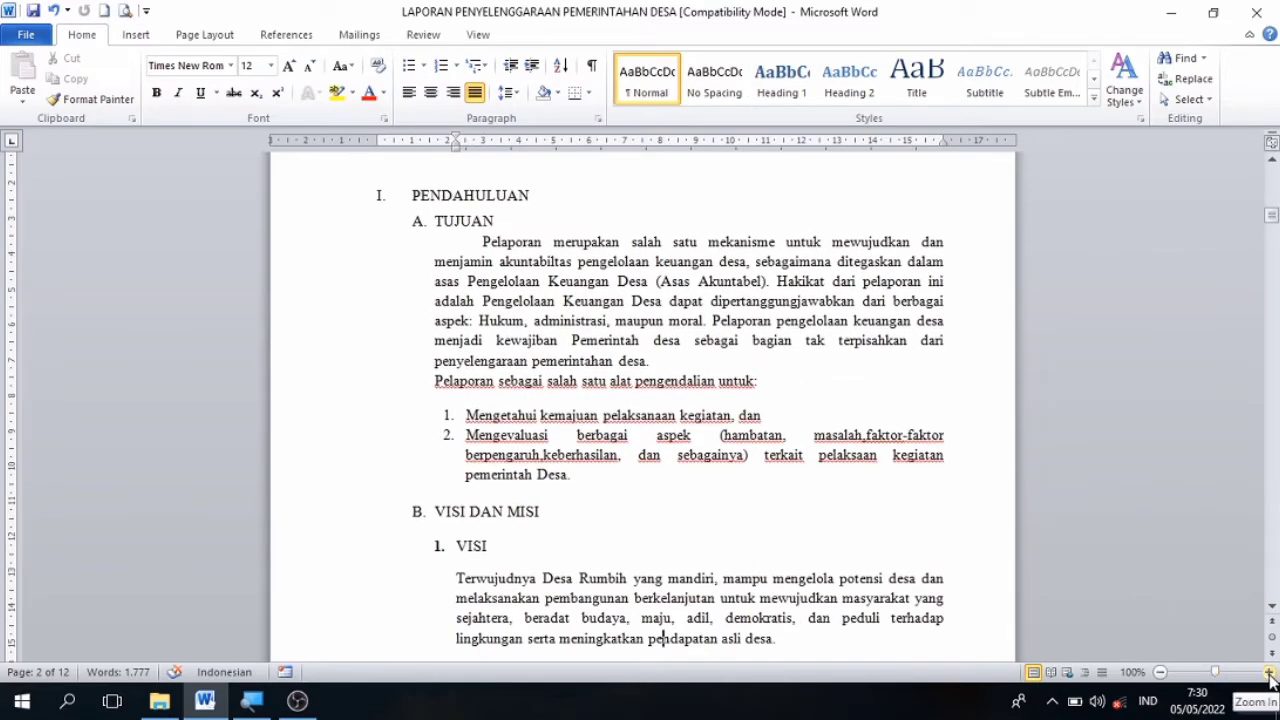
click(1268, 672)
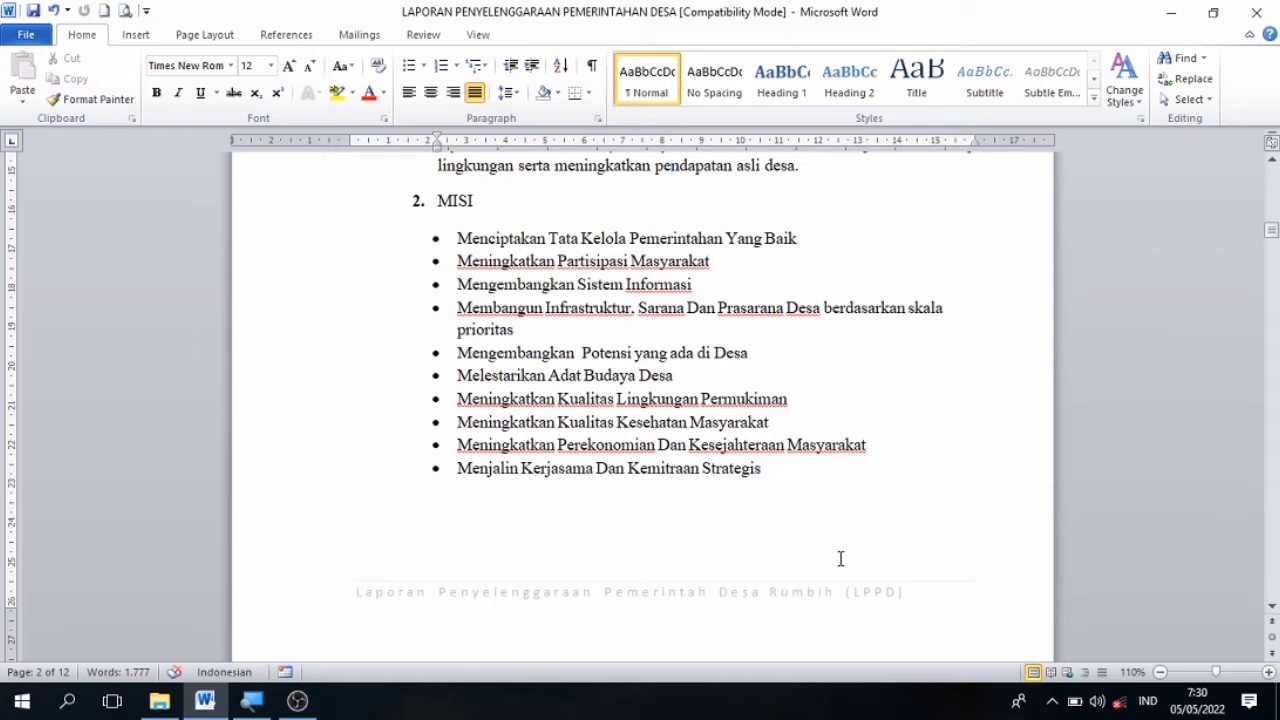
key(Up)
key(Up)
key(Up)
key(Up)
key(Up)
key(Up)
key(Up)
key(Up)
key(Up)
key(Up)
key(Up)
key(Up)
key(Up)
key(Up)
key(Up)
key(Up)
key(Up)
key(Up)
key(Up)
key(Up)
key(Down)
key(Down)
key(Down)
key(Down)
key(Down)
key(Down)
key(Down)
key(Down)
key(Down)
key(Down)
key(Down)
key(Down)
key(Down)
key(Down)
key(Down)
key(Down)
key(Down)
key(Down)
key(Down)
key(Down)
key(Down)
key(Down)
key(Down)
key(Down)
key(Down)
key(Down)
key(Down)
key(Down)
key(Down)
key(Down)
key(Down)
key(Down)
key(Down)
key(Down)
key(Down)
key(Down)
key(Down)
key(Down)
key(Down)
key(Down)
key(Down)
key(Down)
key(Down)
key(Down)
key(Down)
key(Down)
key(Down)
key(Down)
key(Down)
key(Down)
key(Down)
key(Down)
key(Down)
key(Down)
key(Down)
key(Down)
key(Down)
key(Down)
key(Down)
key(Down)
key(Up)
key(Up)
key(Up)
key(Up)
key(Up)
key(Up)
key(Up)
key(Up)
key(Up)
key(Up)
key(Up)
key(Up)
key(Up)
key(Up)
key(Up)
key(Up)
key(Up)
key(Up)
key(Up)
key(Up)
key(Up)
key(Up)
key(Up)
key(Up)
key(Up)
key(Up)
key(Up)
key(Up)
key(Up)
key(Up)
key(Up)
key(Up)
key(Up)
key(Up)
key(Up)
key(Up)
key(Up)
key(Up)
key(Up)
key(Up)
key(Up)
key(Up)
key(Up)
key(Up)
key(Up)
key(Up)
key(Up)
key(Up)
key(Up)
key(Up)
key(Up)
key(Up)
key(Up)
key(Up)
key(Up)
key(Up)
key(Up)
key(Up)
key(Up)
key(Up)
key(Up)
key(Up)
key(Up)
key(Up)
key(Up)
key(Up)
key(Up)
key(Up)
key(Up)
key(Up)
key(Up)
key(Up)
key(Up)
key(Up)
key(Up)
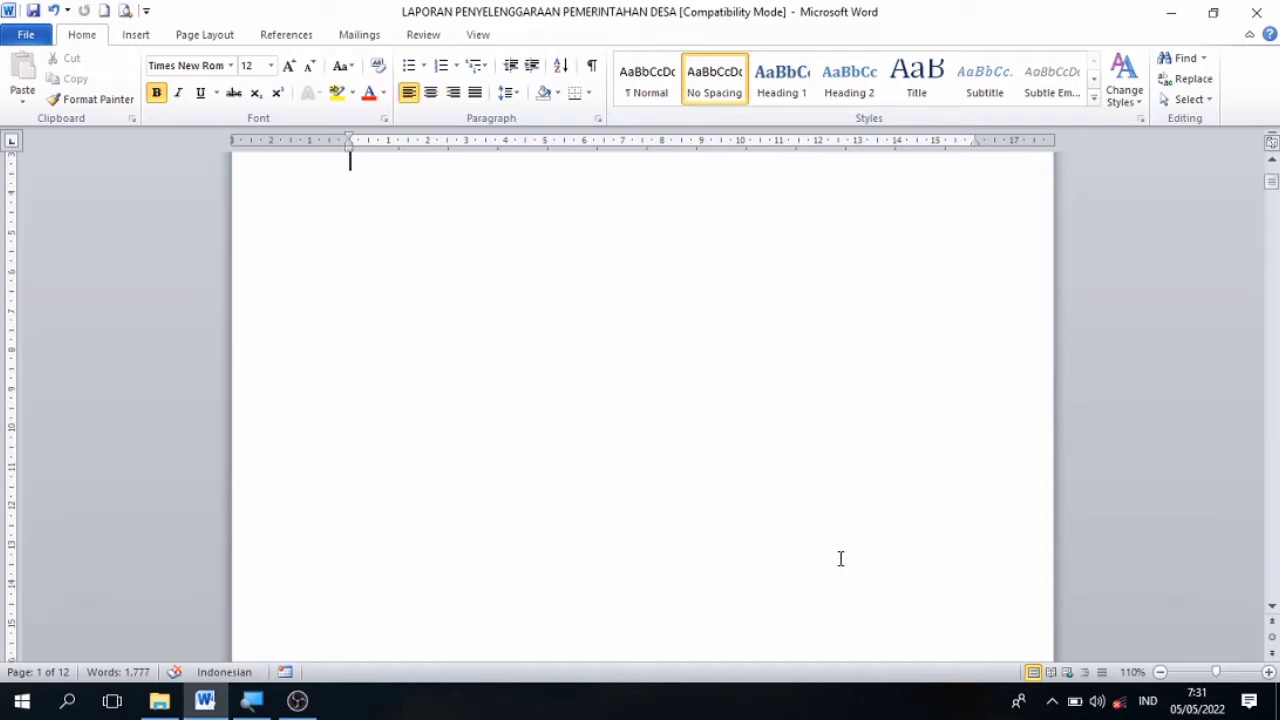
Check the blank space beneath the DAFTAR ISI heading and the report title on page 2.
key(Return)
key(Return)
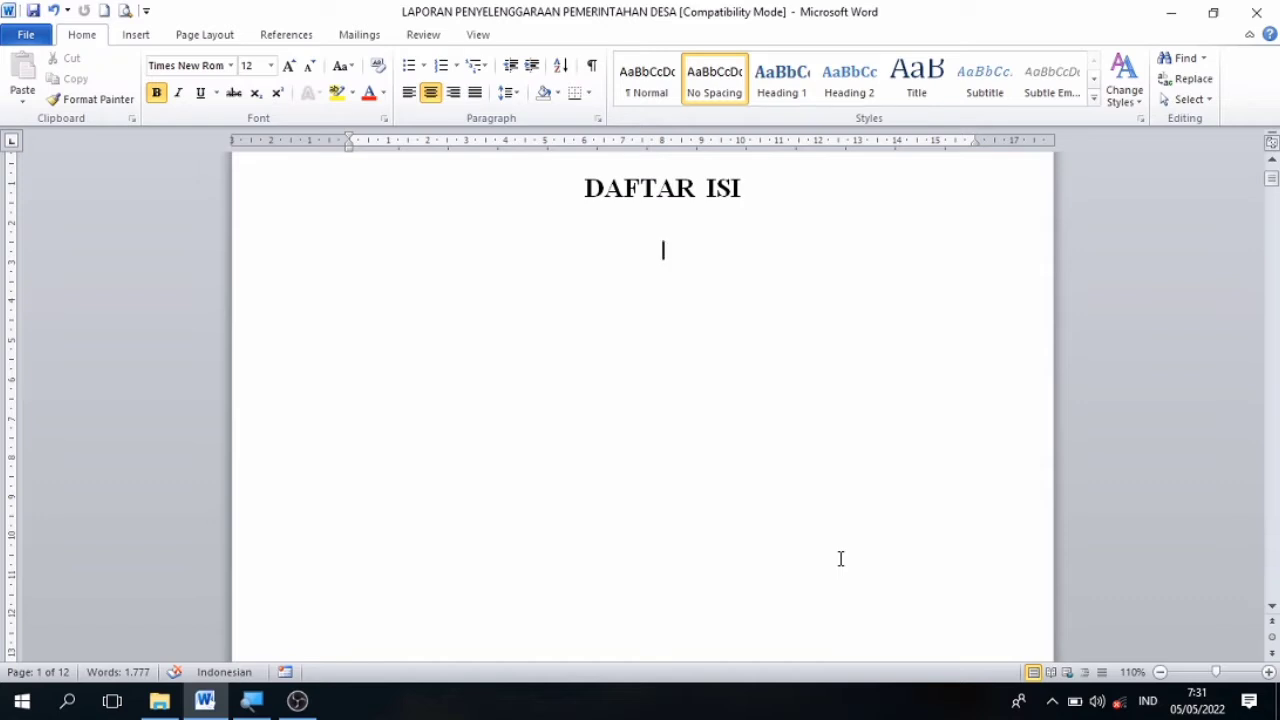
key(Return)
key(Return)
key(Return)
key(Return)
key(Return)
key(Return)
key(Return)
key(Return)
key(Return)
key(Return)
key(Return)
key(Return)
key(Return)
key(Return)
key(Return)
key(Down)
key(Down)
key(Down)
key(Down)
key(Down)
key(Down)
key(Down)
key(Down)
key(Down)
key(Down)
key(Down)
key(Down)
key(Down)
key(Down)
key(Down)
key(Down)
key(Down)
key(Down)
key(Down)
key(Down)
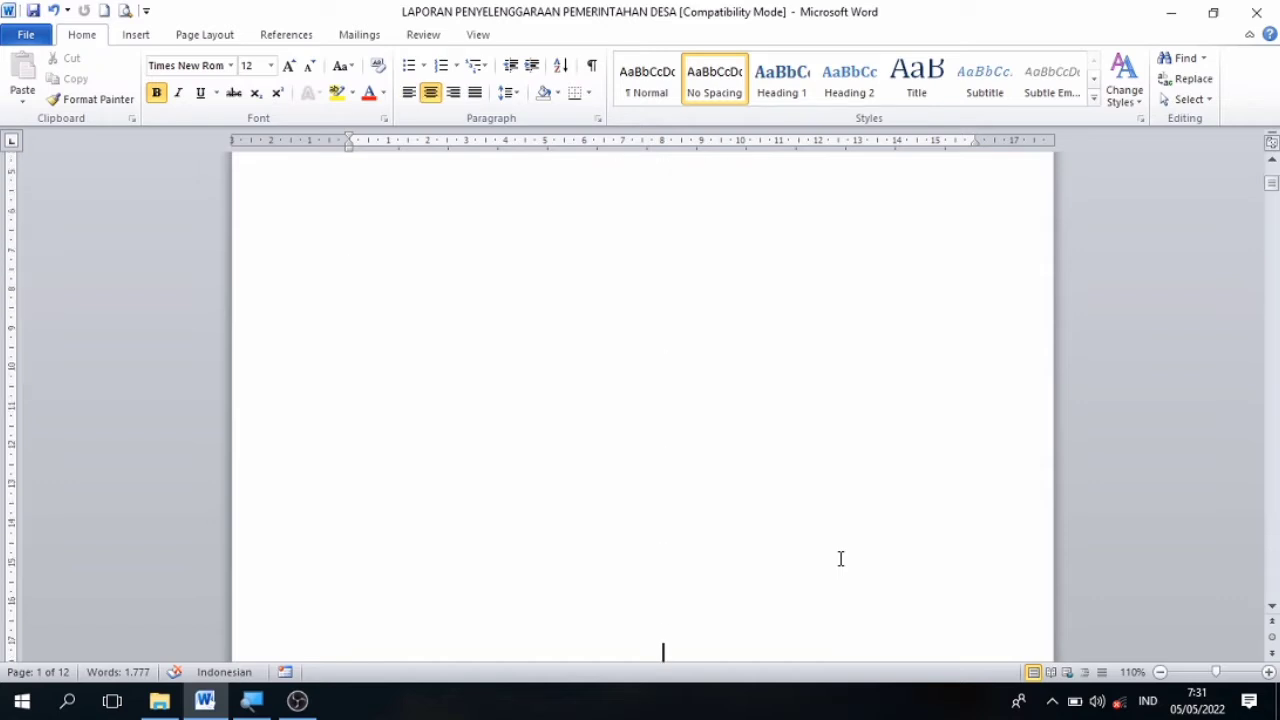
key(Down)
key(Down)
key(Down)
key(Down)
key(Down)
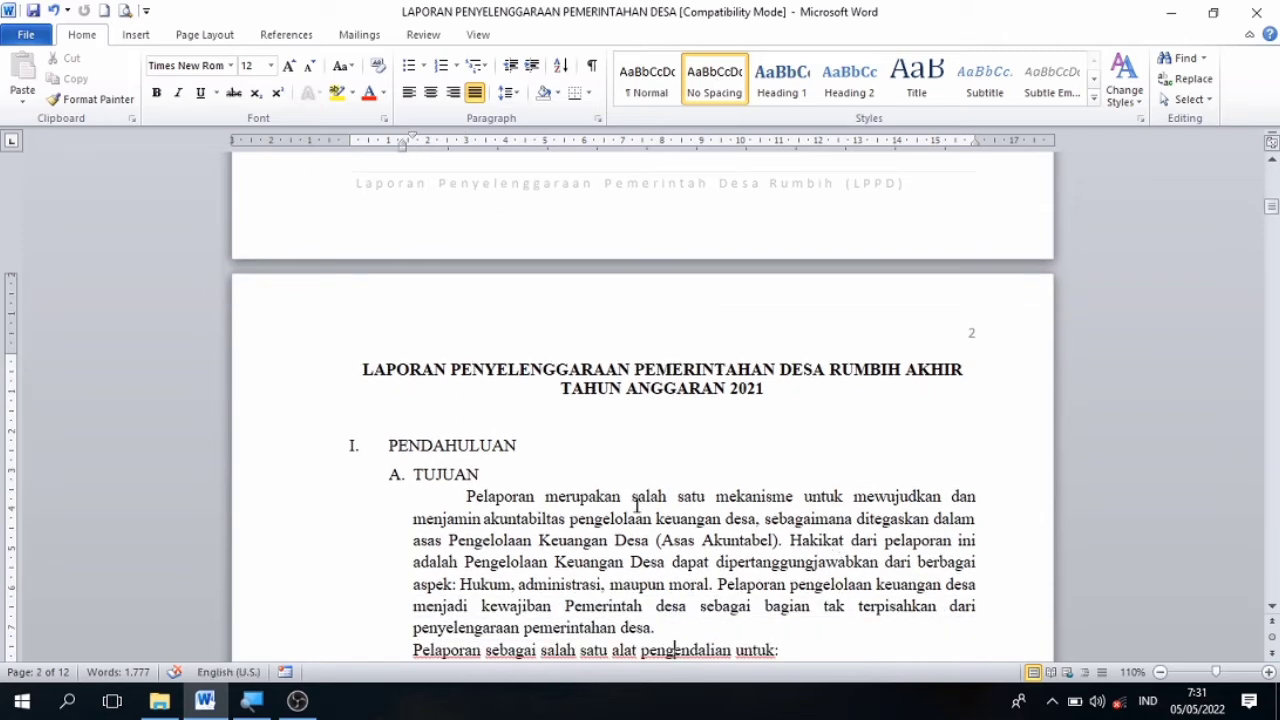
Apply the Heading 1 style to the two-line report title LAPORAN PENYELENGGARAAN PEMERINTAHAN DESA RUMBIH AKHIR TAHUN ANGGARAN 2021 on page 2.
drag(357, 376, 774, 399)
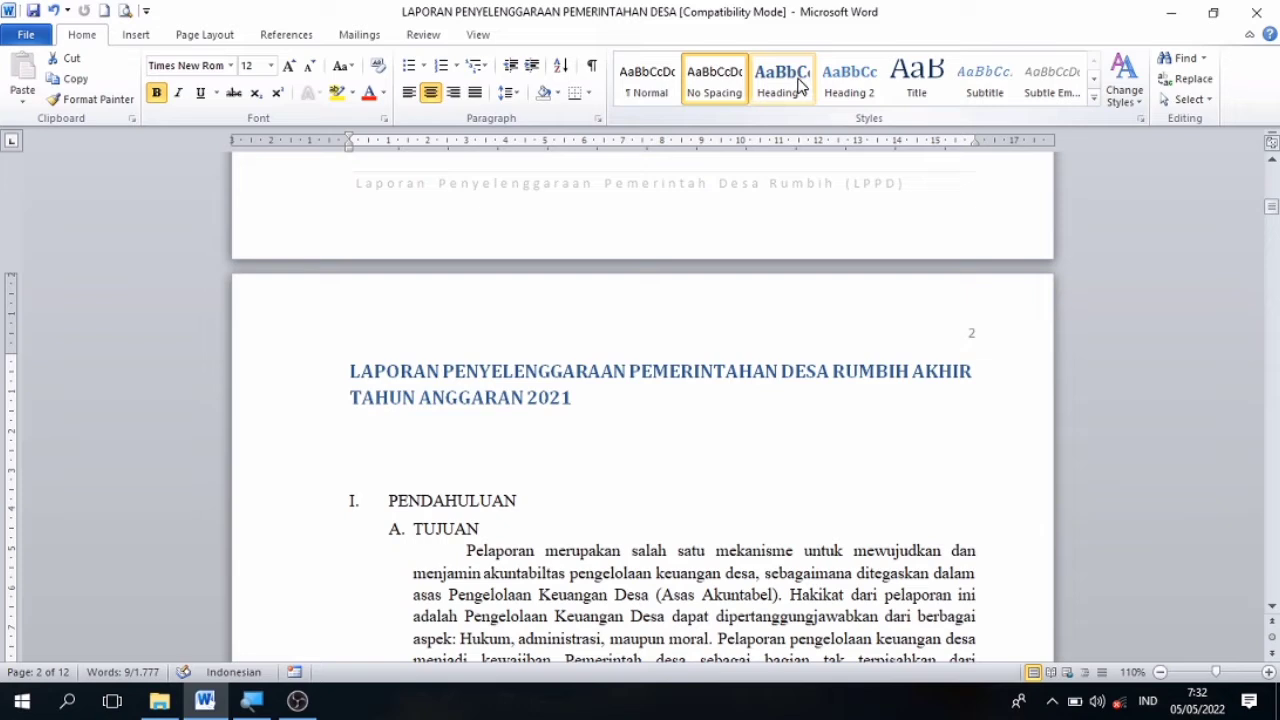
click(800, 86)
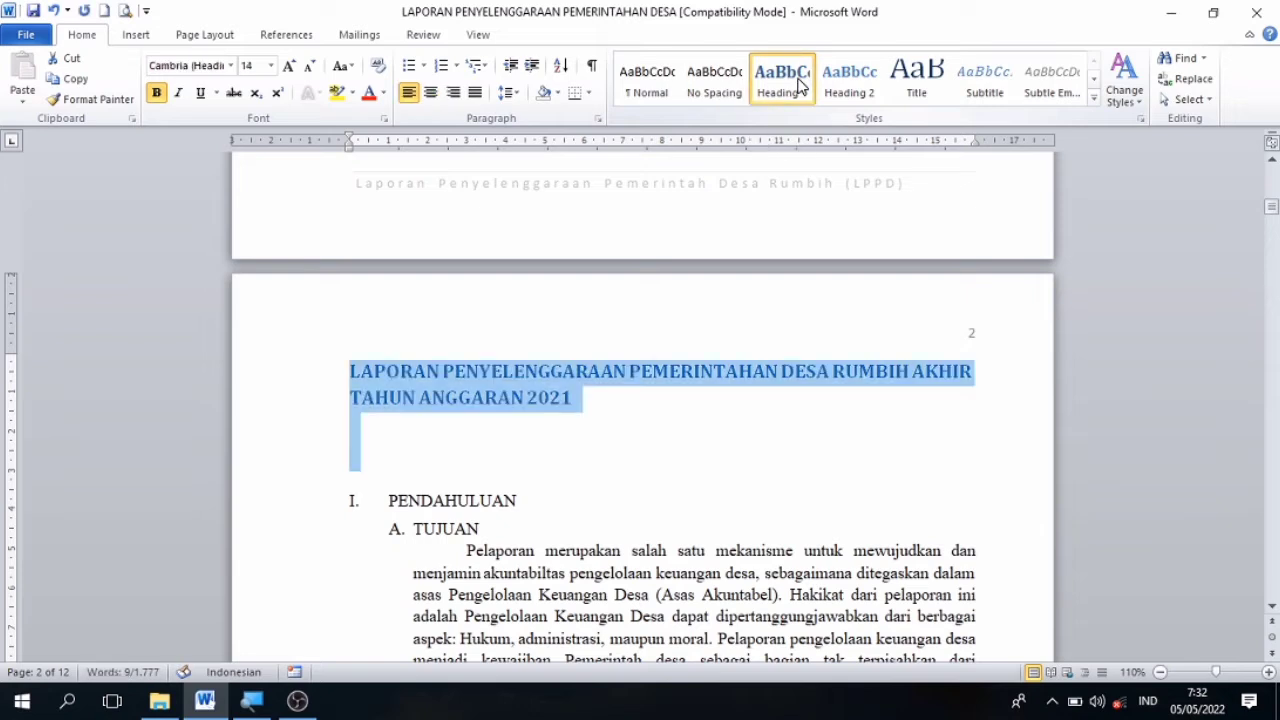
key(Down)
key(Down)
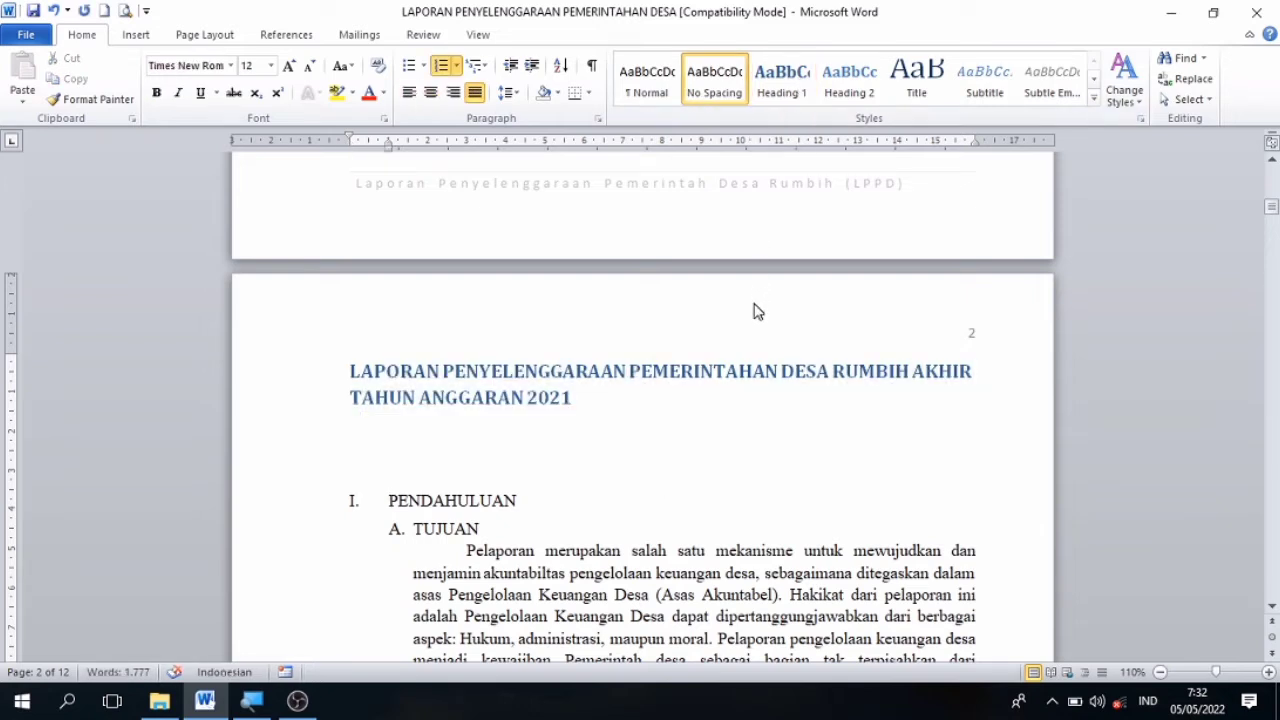
Apply the Heading 2 style to the PENDAHULUAN heading and Heading 3 to the TUJUAN subheading below it.
click(528, 500)
drag(528, 500, 393, 502)
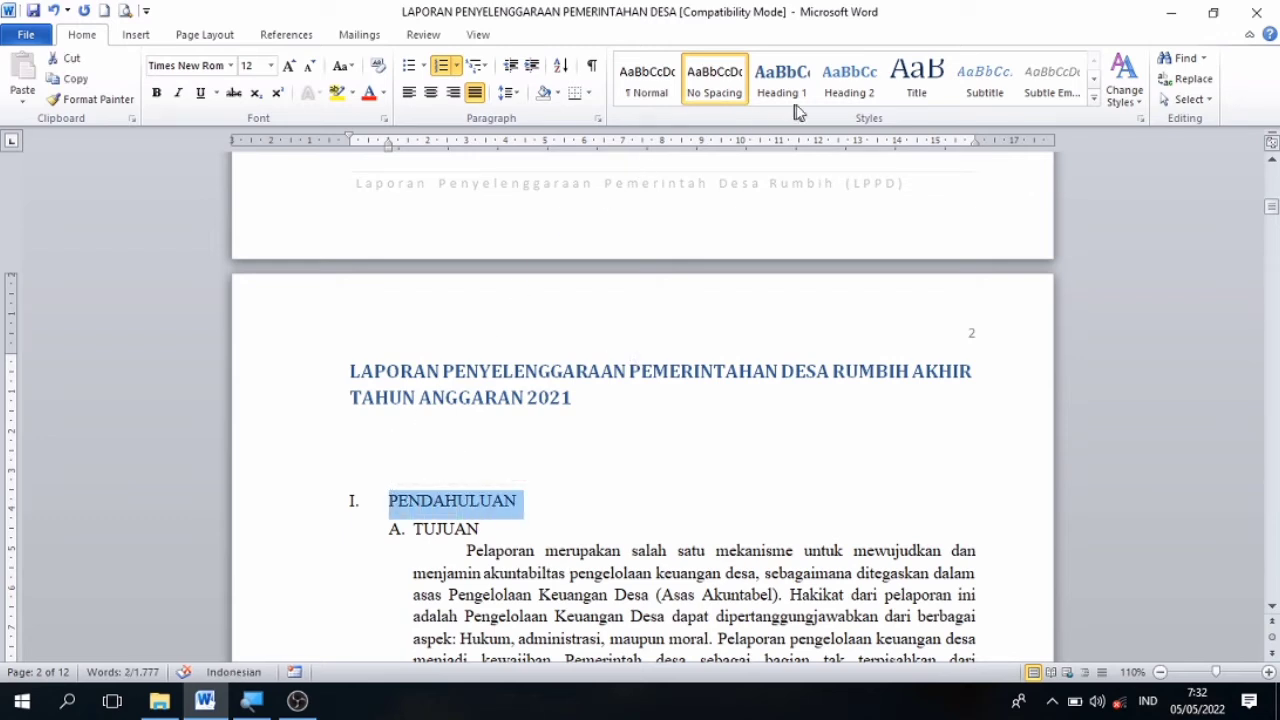
click(845, 92)
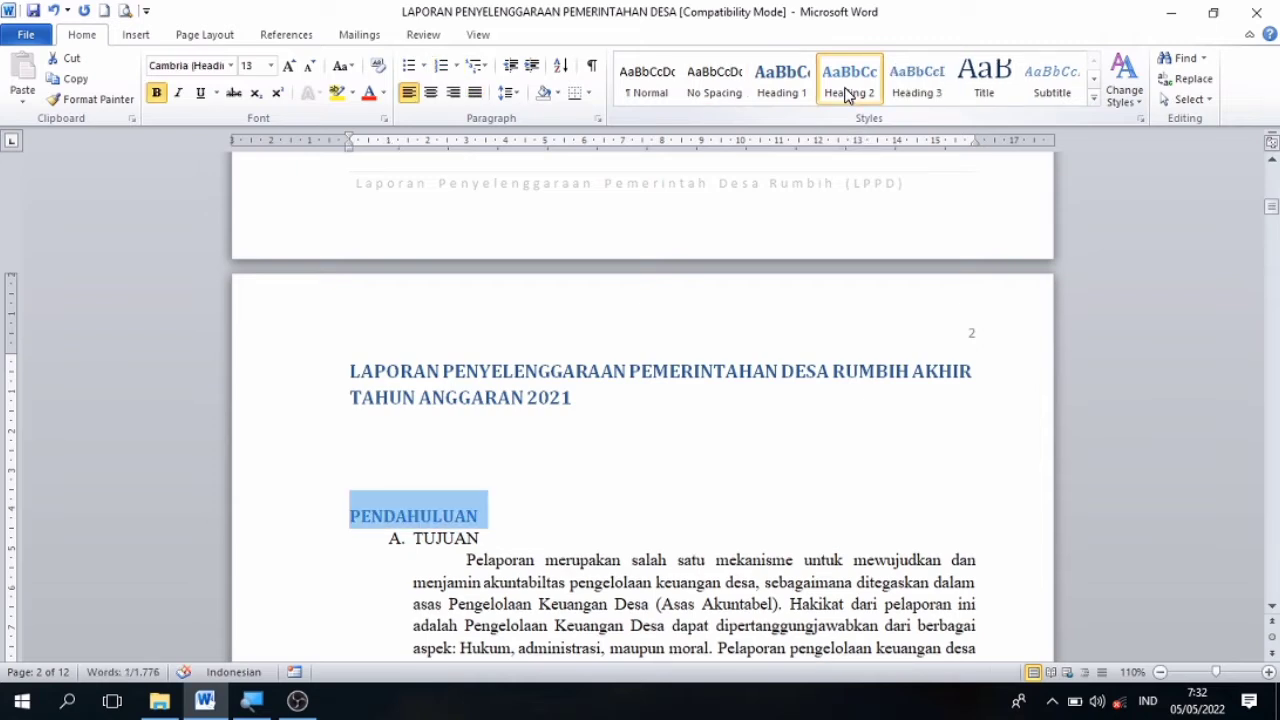
key(Down)
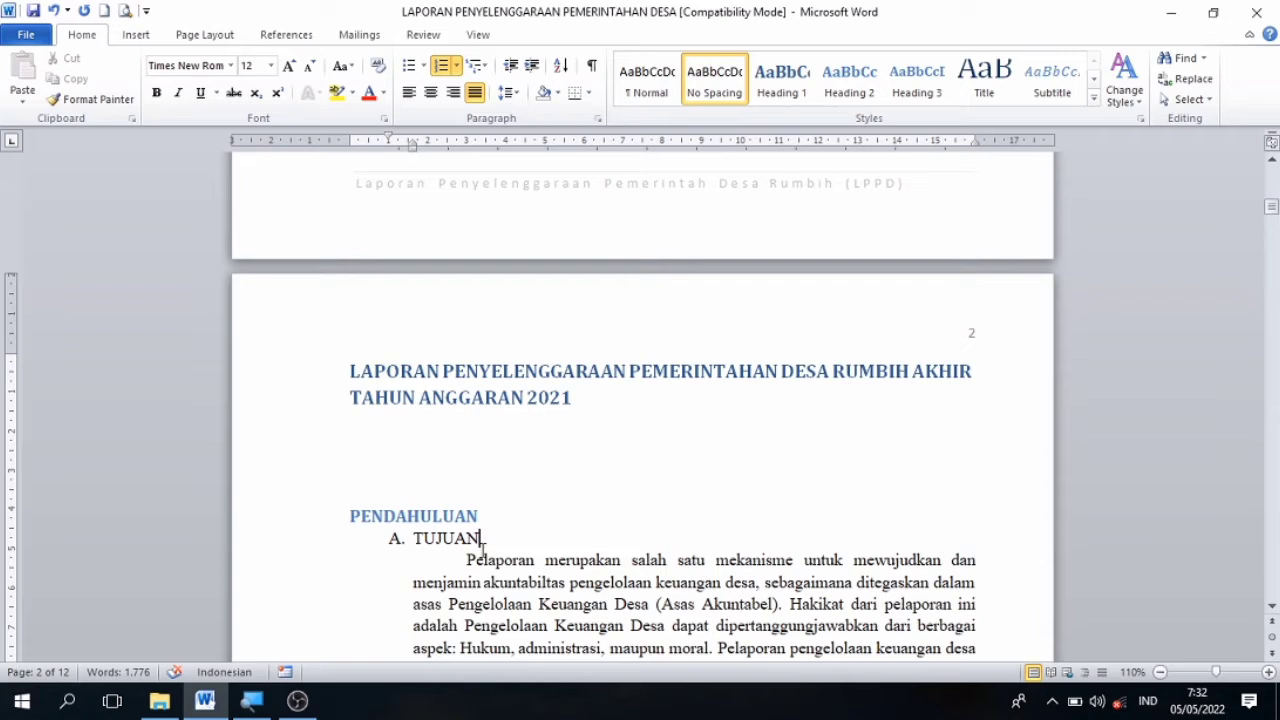
drag(481, 540, 413, 541)
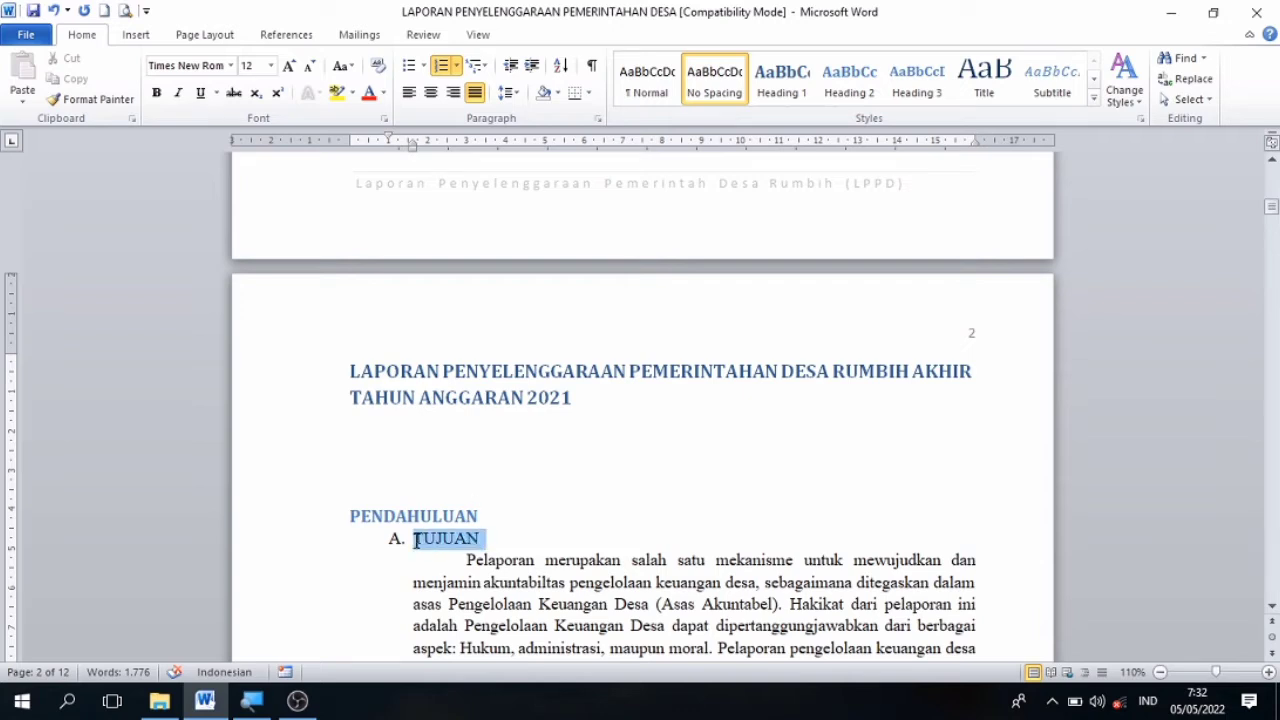
click(905, 94)
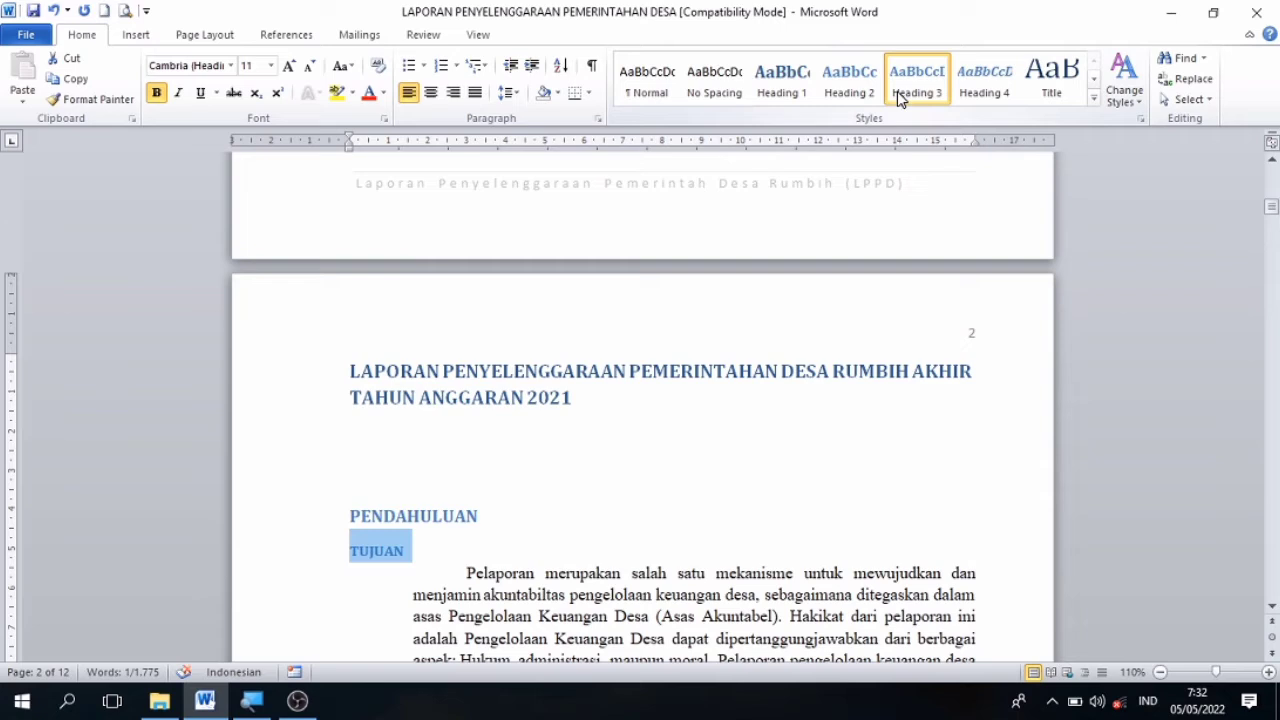
key(Down)
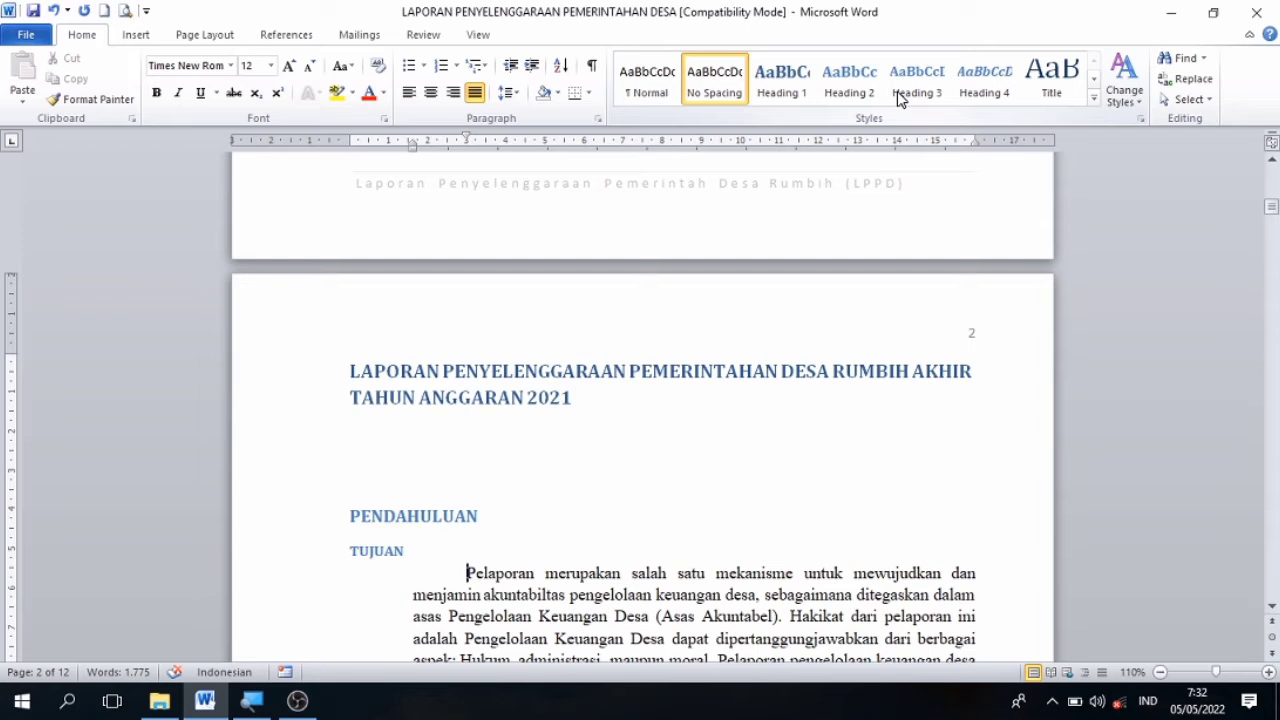
Apply the Heading 2 style to the VISI DAN MISI heading on page 2.
key(Down)
key(Down)
key(Down)
key(Down)
key(Down)
key(Down)
key(Down)
key(Down)
key(Down)
key(Down)
key(Down)
key(Down)
key(Down)
key(Down)
key(Down)
key(Down)
key(Down)
key(Down)
key(Down)
key(Down)
key(Down)
key(Down)
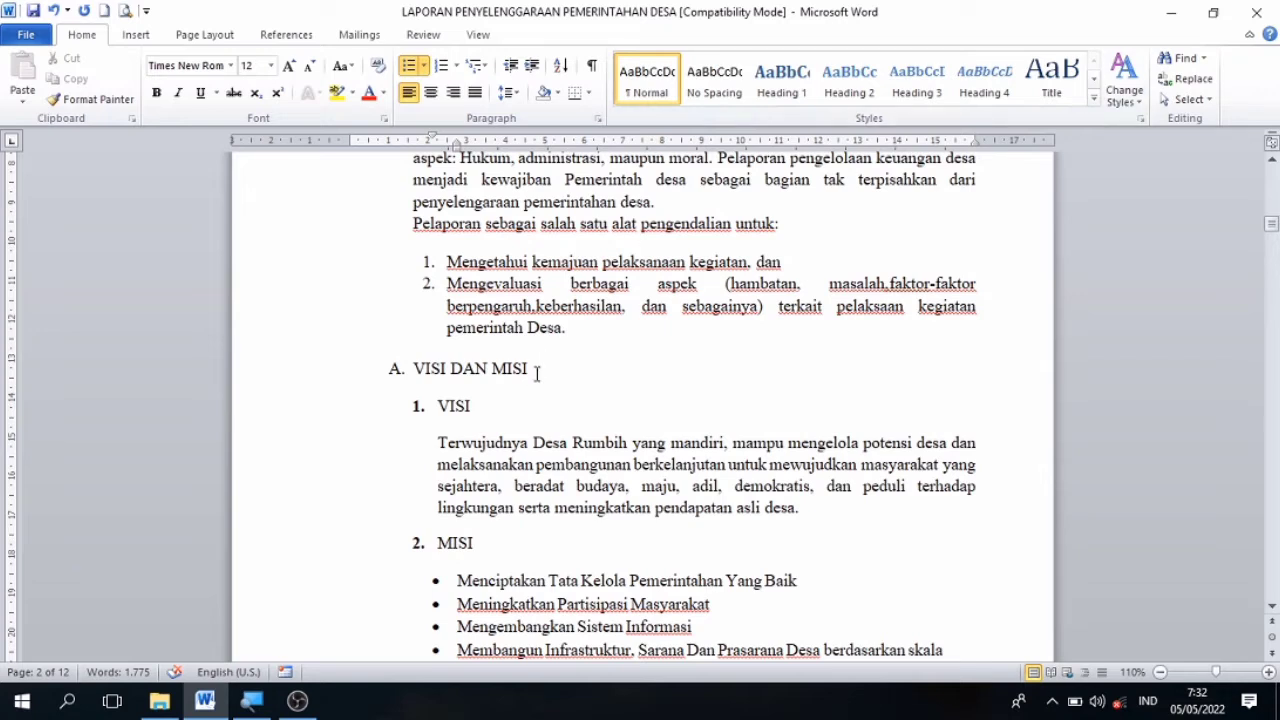
drag(536, 372, 423, 372)
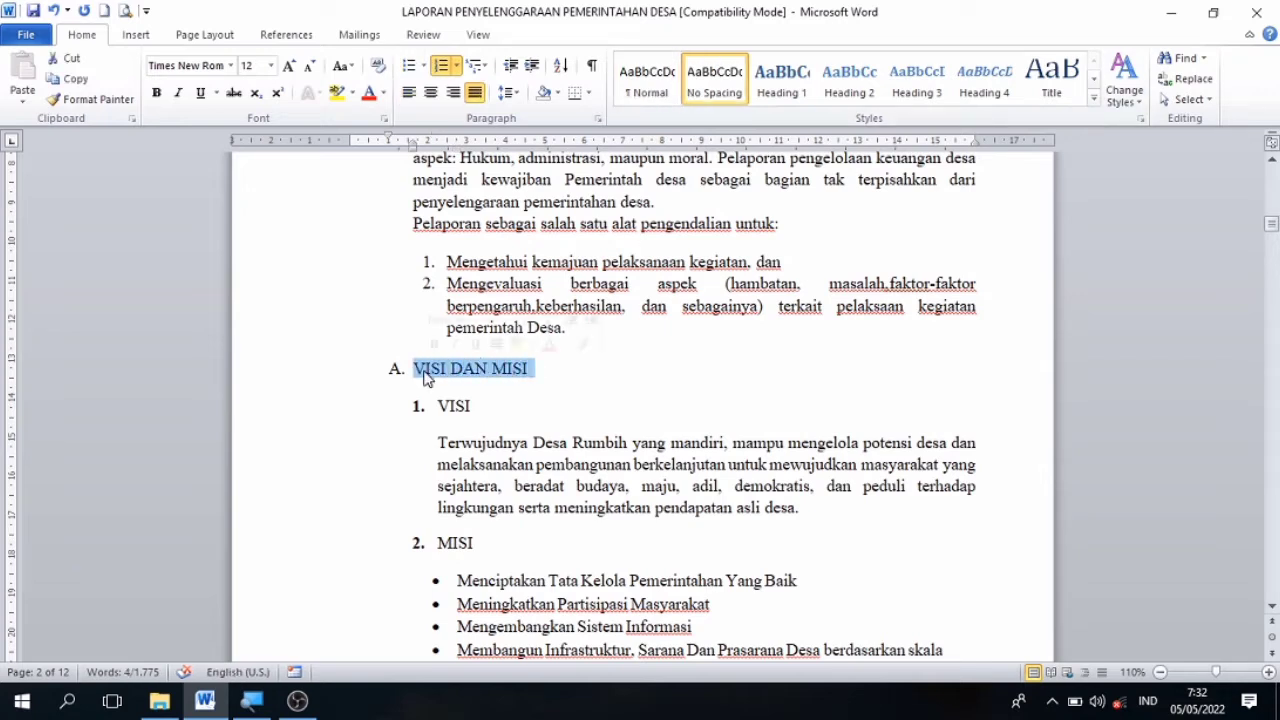
click(840, 90)
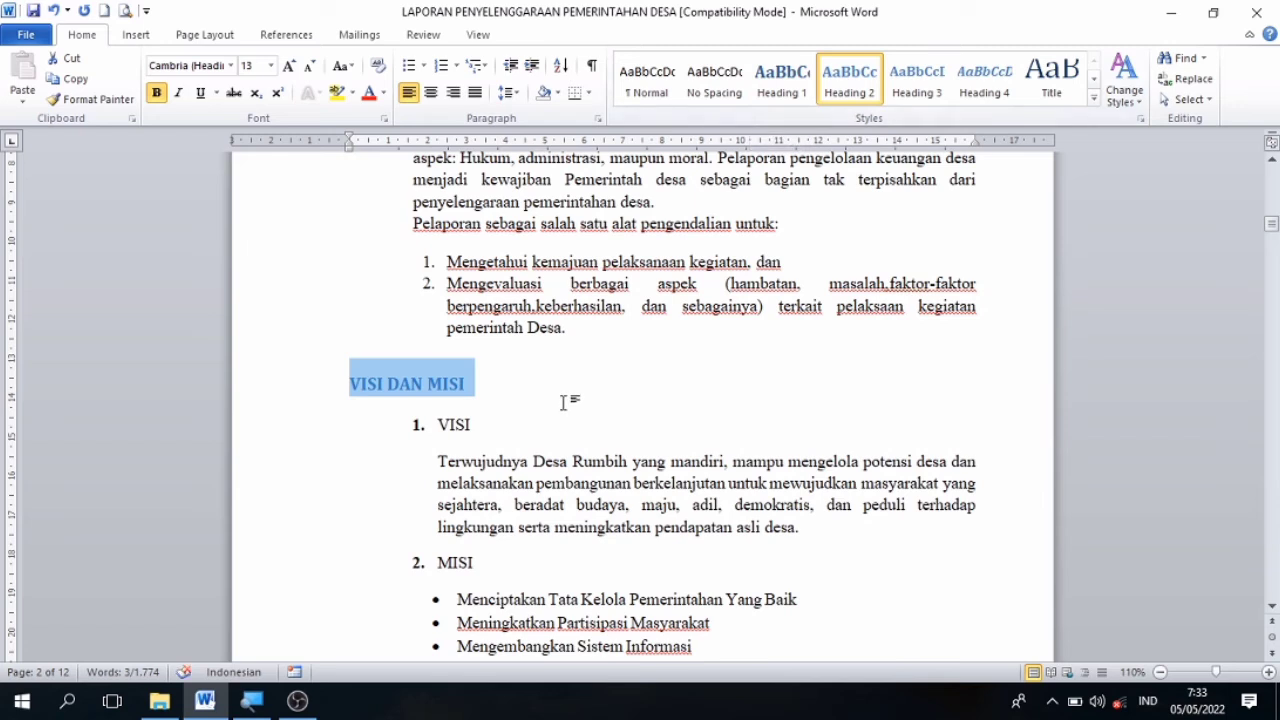
Apply the Heading 3 style to the VISI and MISI subheadings under VISI DAN MISI.
click(485, 426)
drag(485, 426, 433, 426)
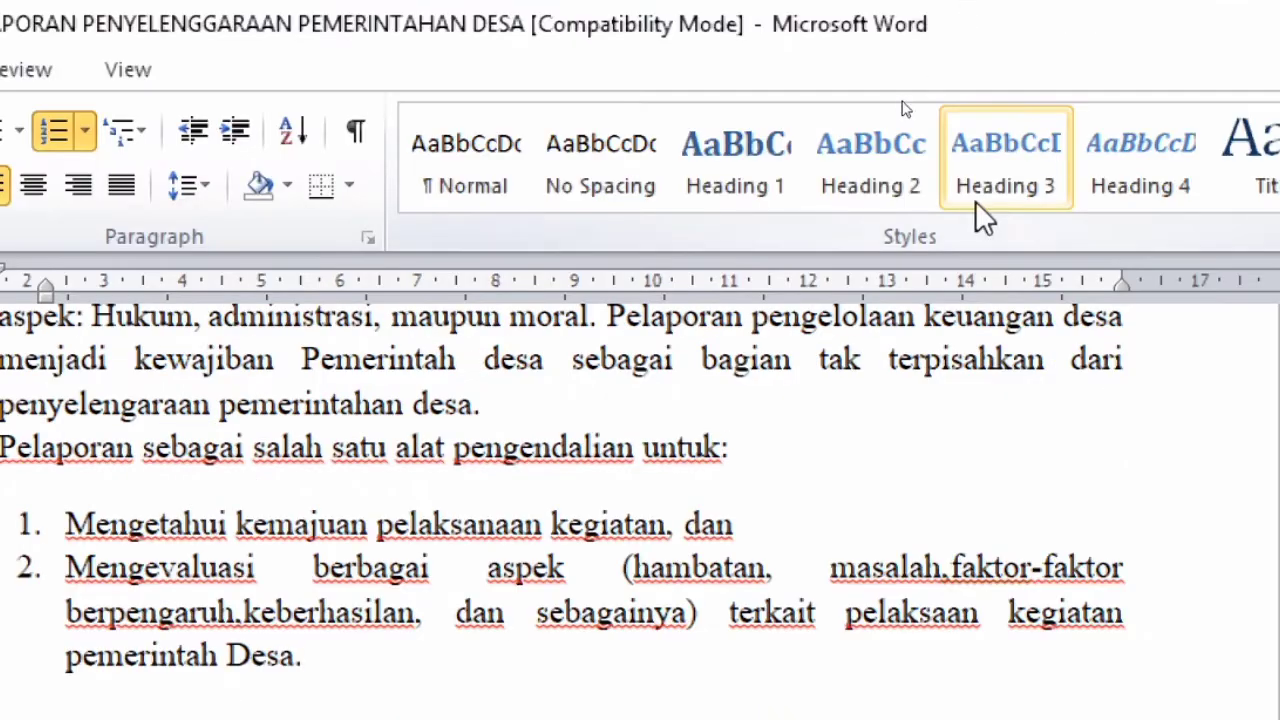
click(987, 168)
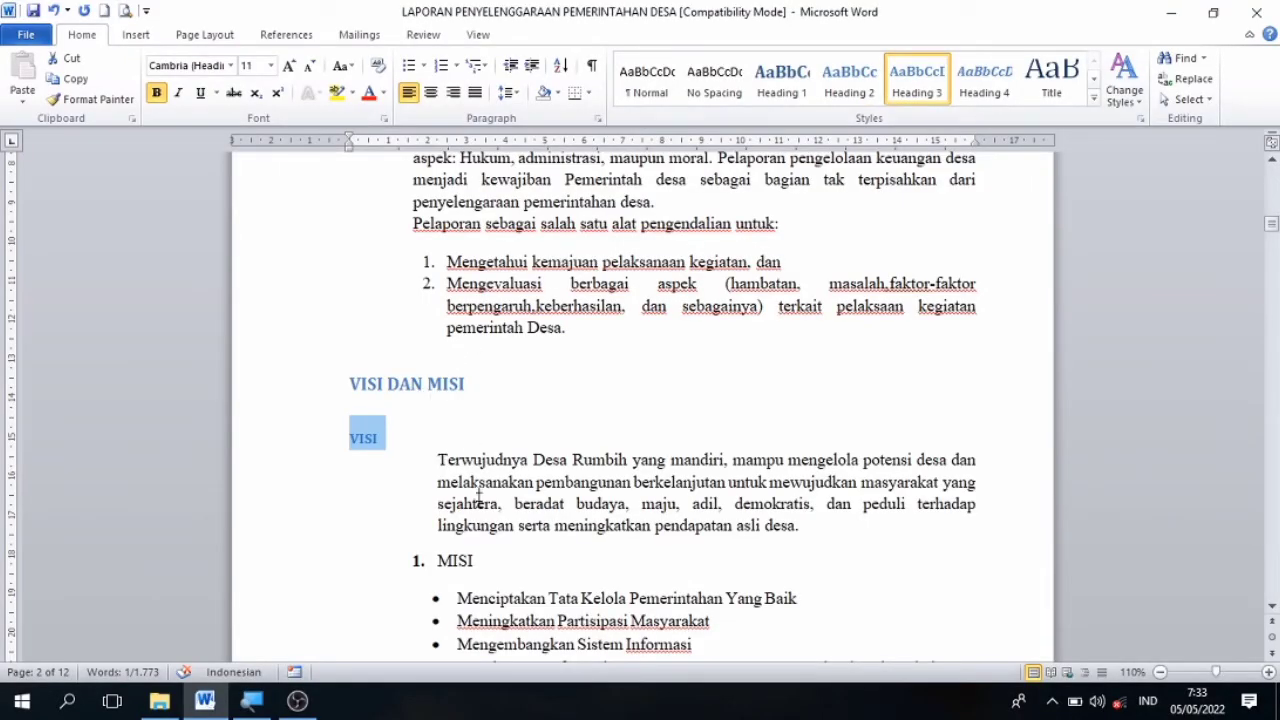
drag(487, 560, 438, 562)
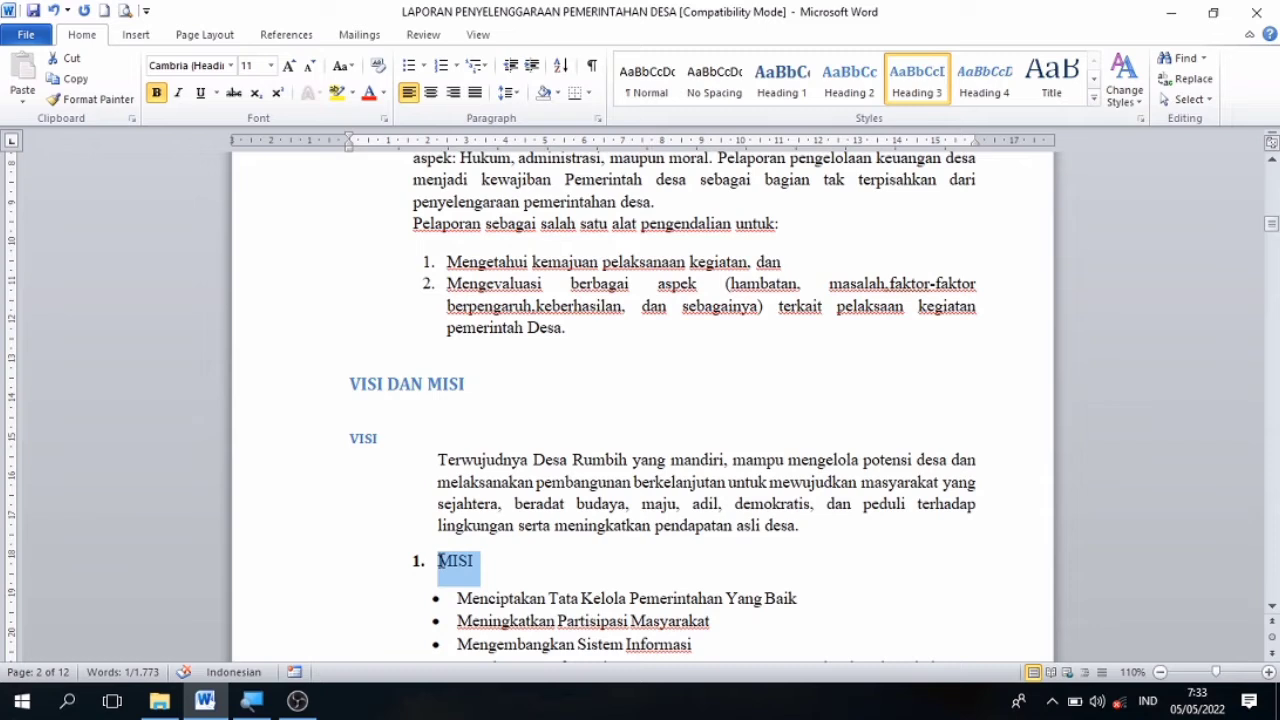
click(912, 86)
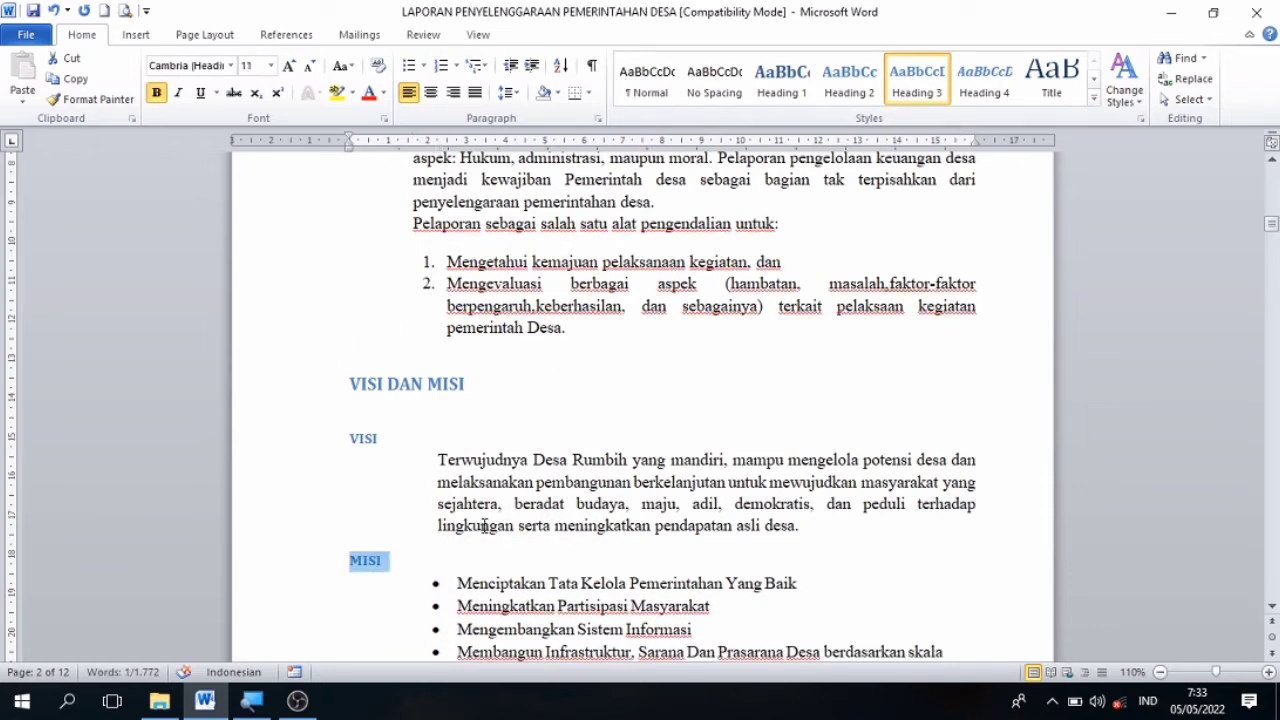
Apply the Heading 2 style to the STRATEGI DAN KEBIJAKAN heading on page 3.
key(Down)
key(Down)
key(Down)
key(Down)
key(Down)
key(Down)
key(Down)
key(Down)
key(Down)
key(Down)
key(Down)
key(Down)
key(Down)
key(Down)
key(Down)
key(Down)
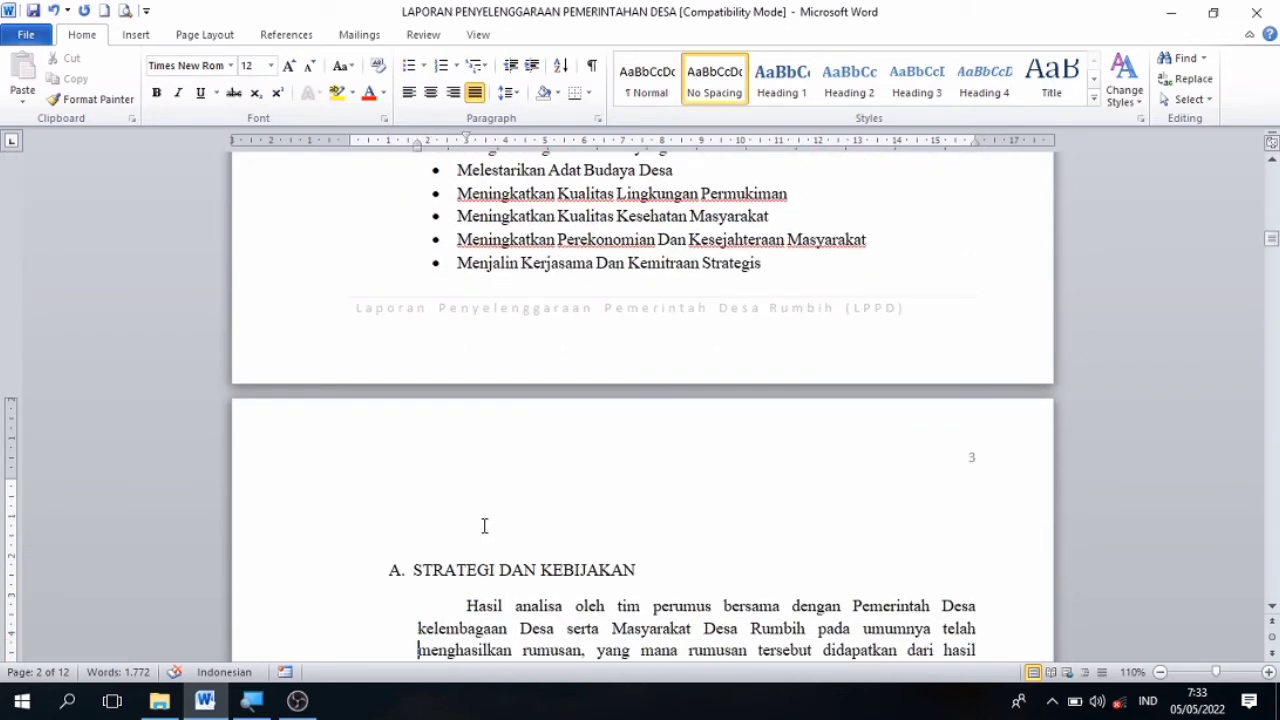
key(Down)
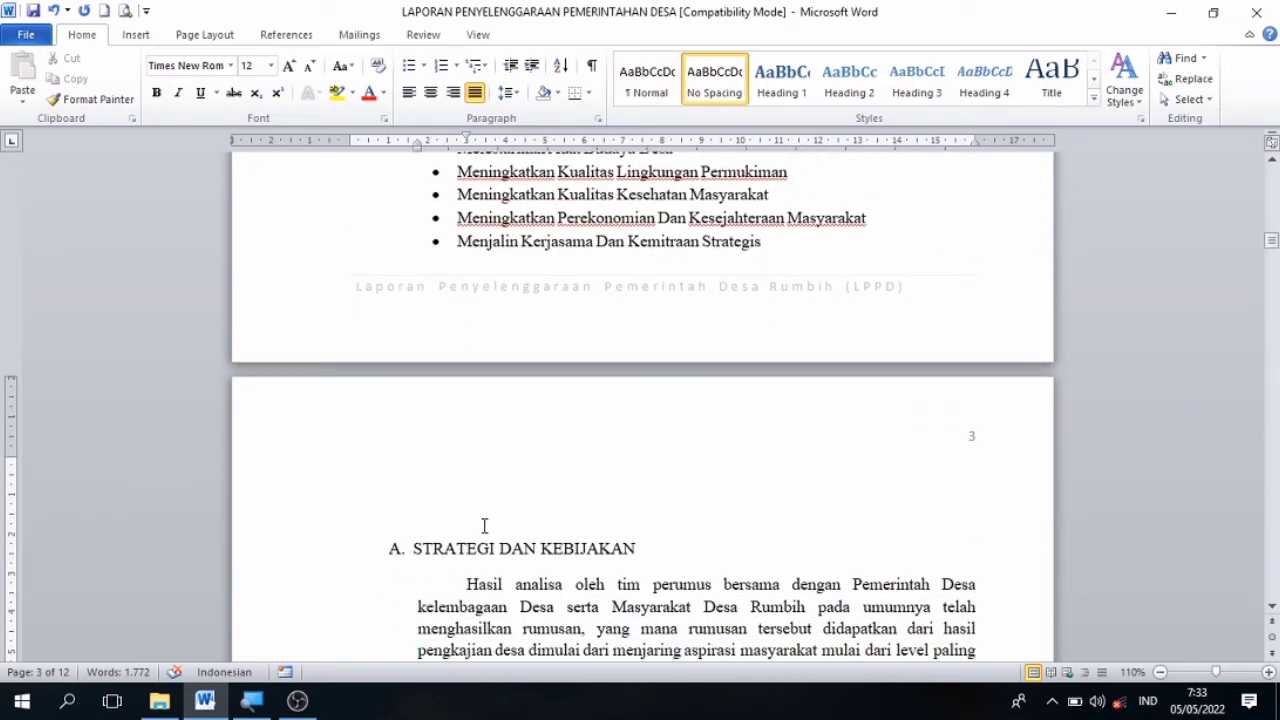
key(Down)
key(Down)
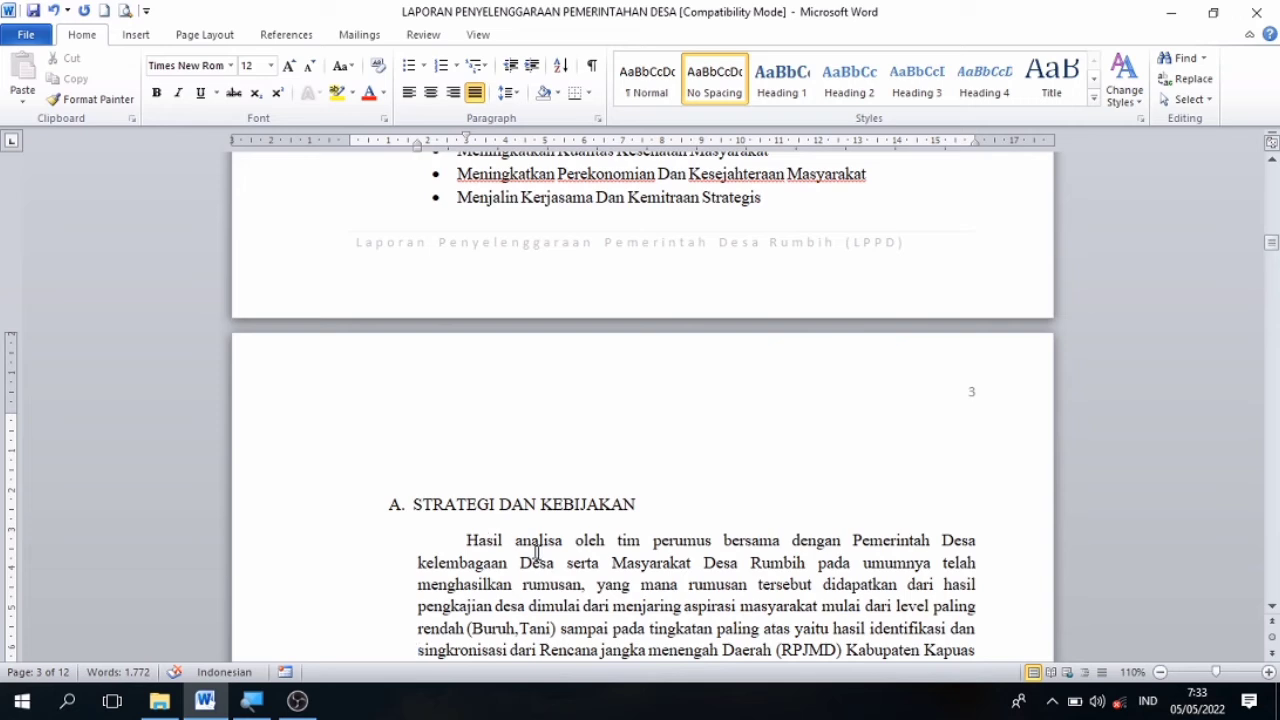
drag(651, 504, 435, 508)
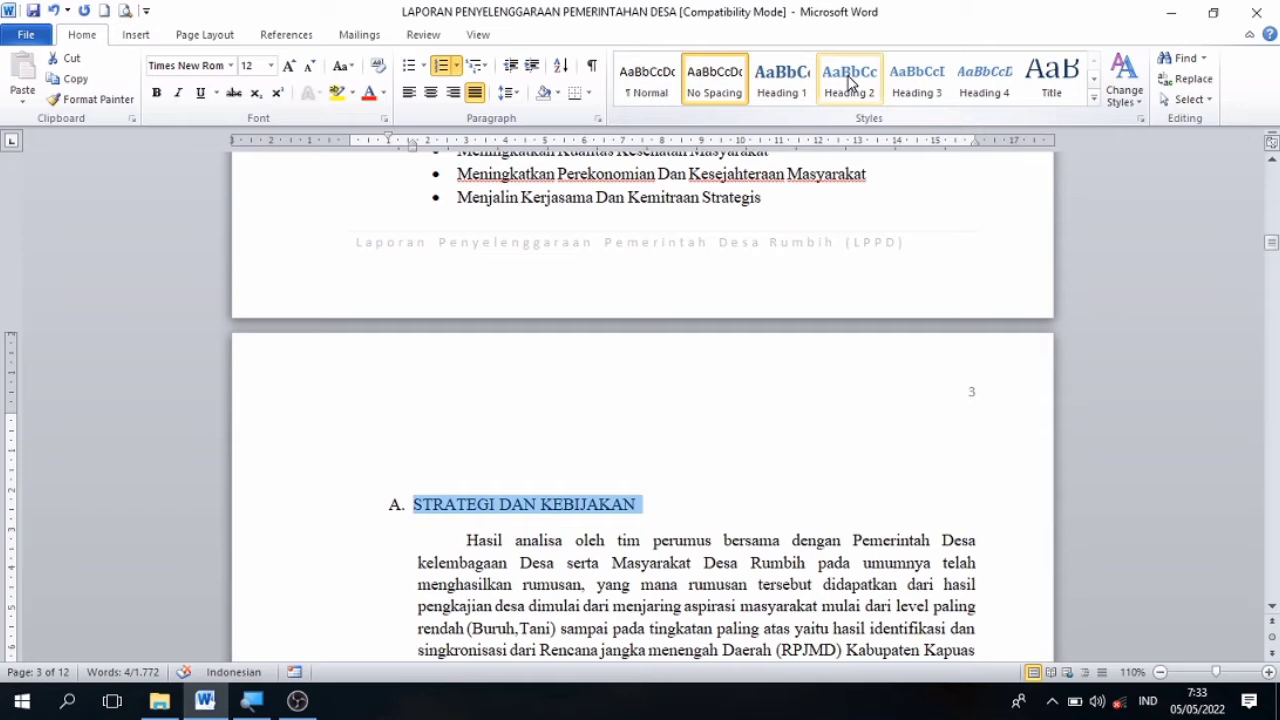
click(849, 83)
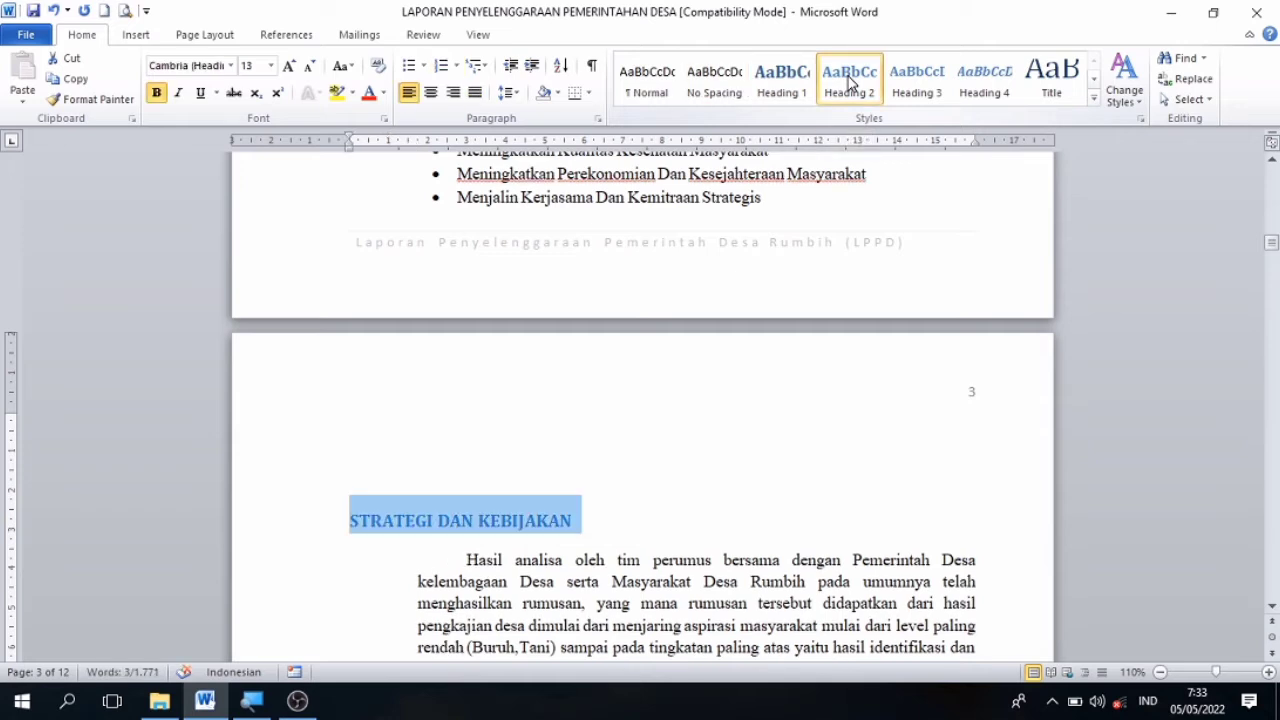
Apply the Heading 2 style to the PELAKSANAAN ANGGARAN PENDAPATAN DAN BELANJA DESA heading on page 3.
key(Down)
key(Down)
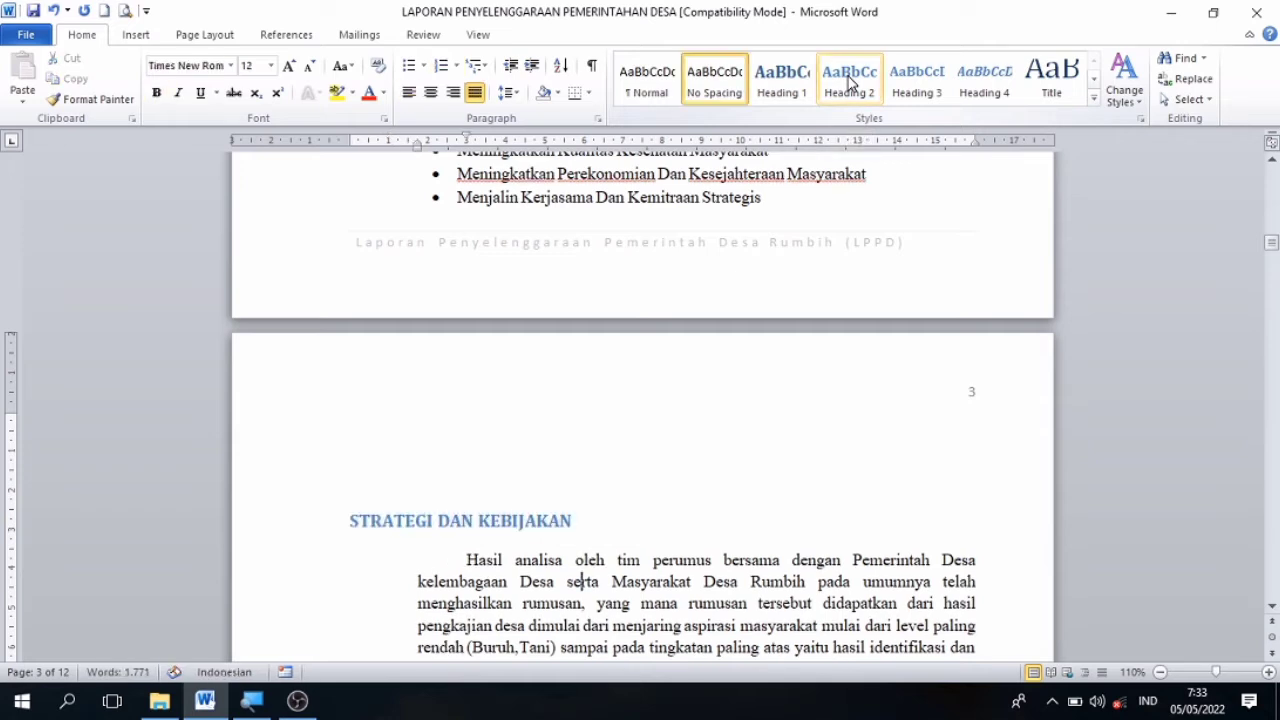
key(Down)
key(Down)
key(Down)
key(Down)
key(Down)
key(Down)
key(Down)
key(Down)
key(Down)
key(Down)
key(Down)
key(Down)
key(Down)
key(Down)
key(Down)
key(Down)
key(Down)
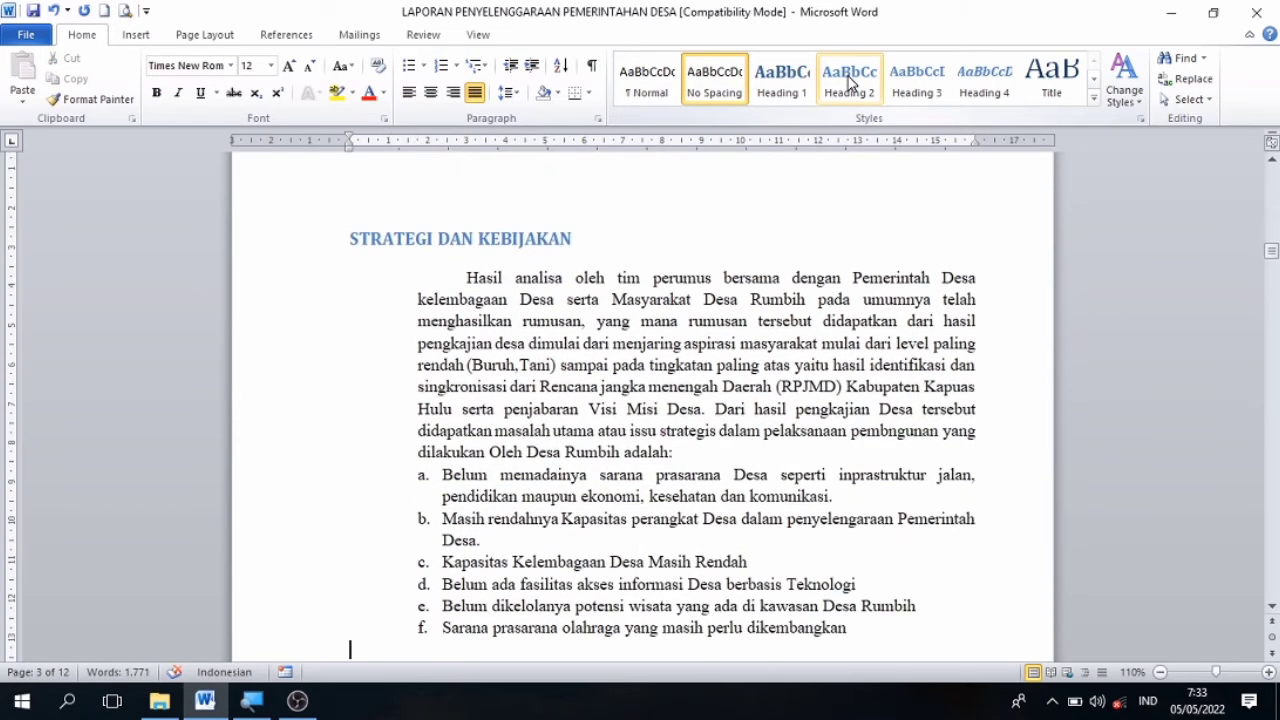
key(Down)
key(Down)
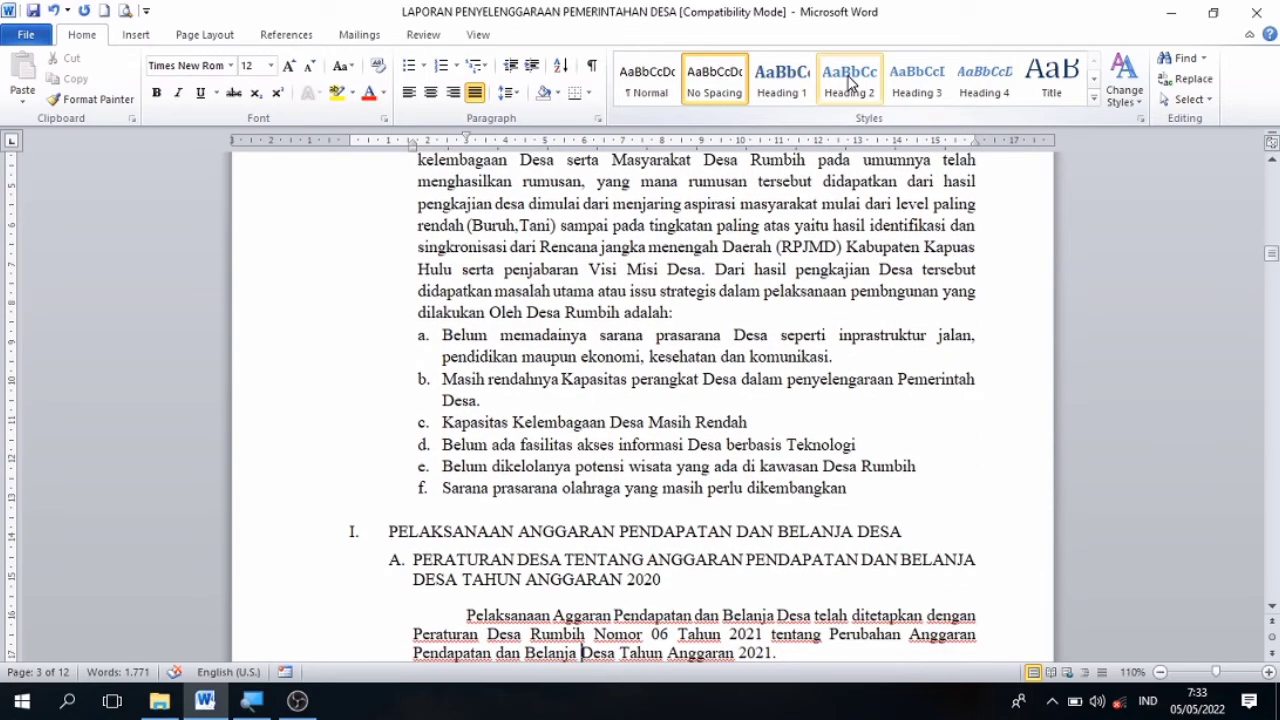
key(Down)
key(Down)
key(Down)
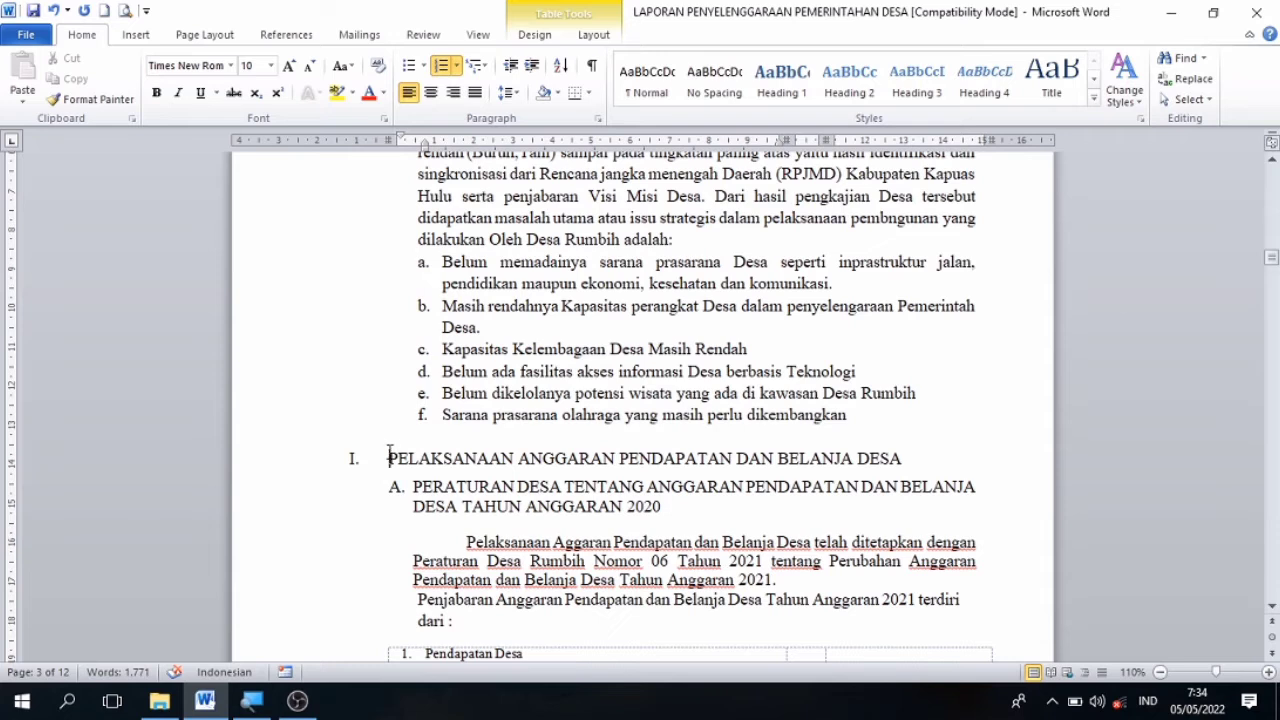
drag(389, 455, 923, 458)
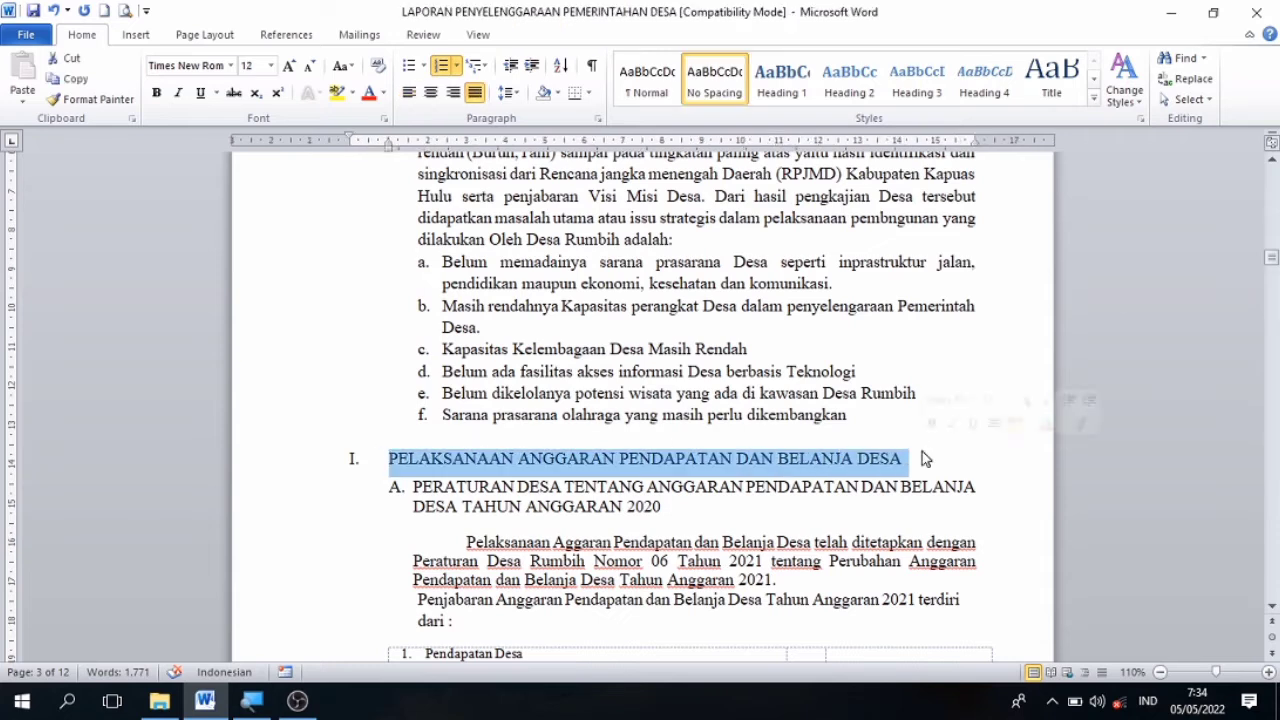
click(849, 76)
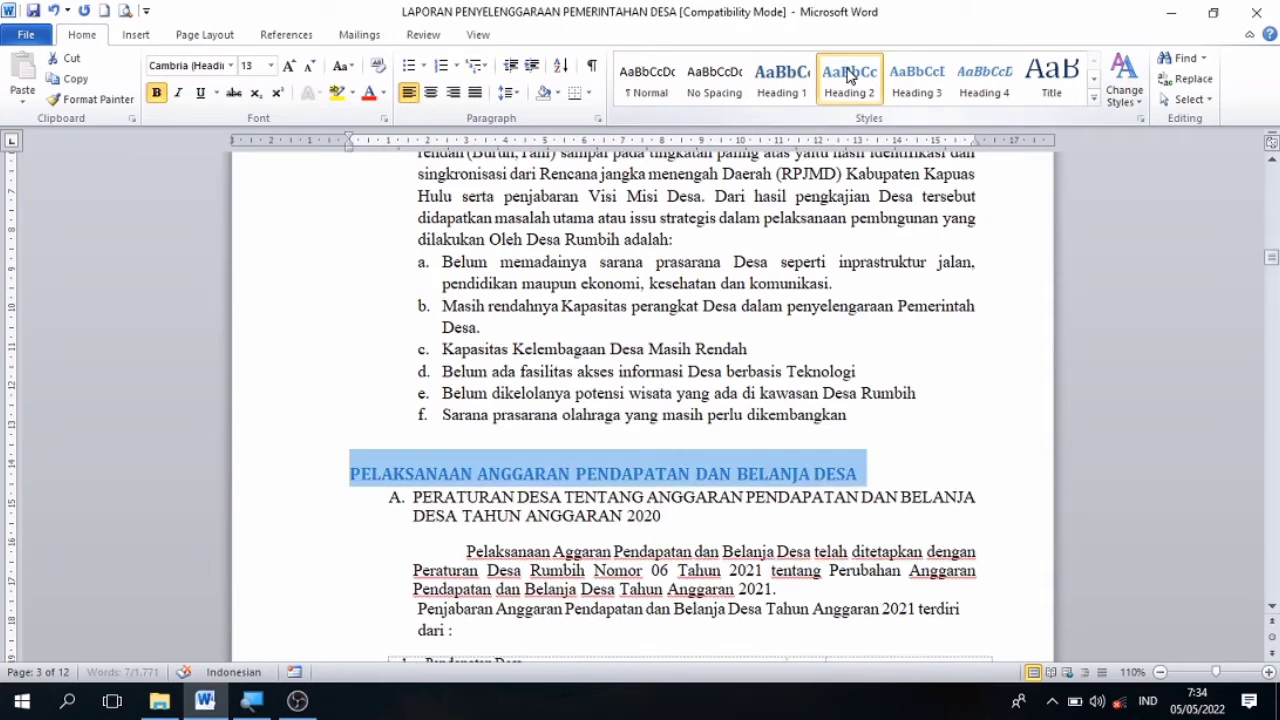
Apply the Heading 3 style to the PERATURAN DESA TENTANG ANGGARAN PENDAPATAN DAN BELANJA DESA TAHUN ANGGARAN 2020 subheading on page 3.
drag(413, 497, 672, 516)
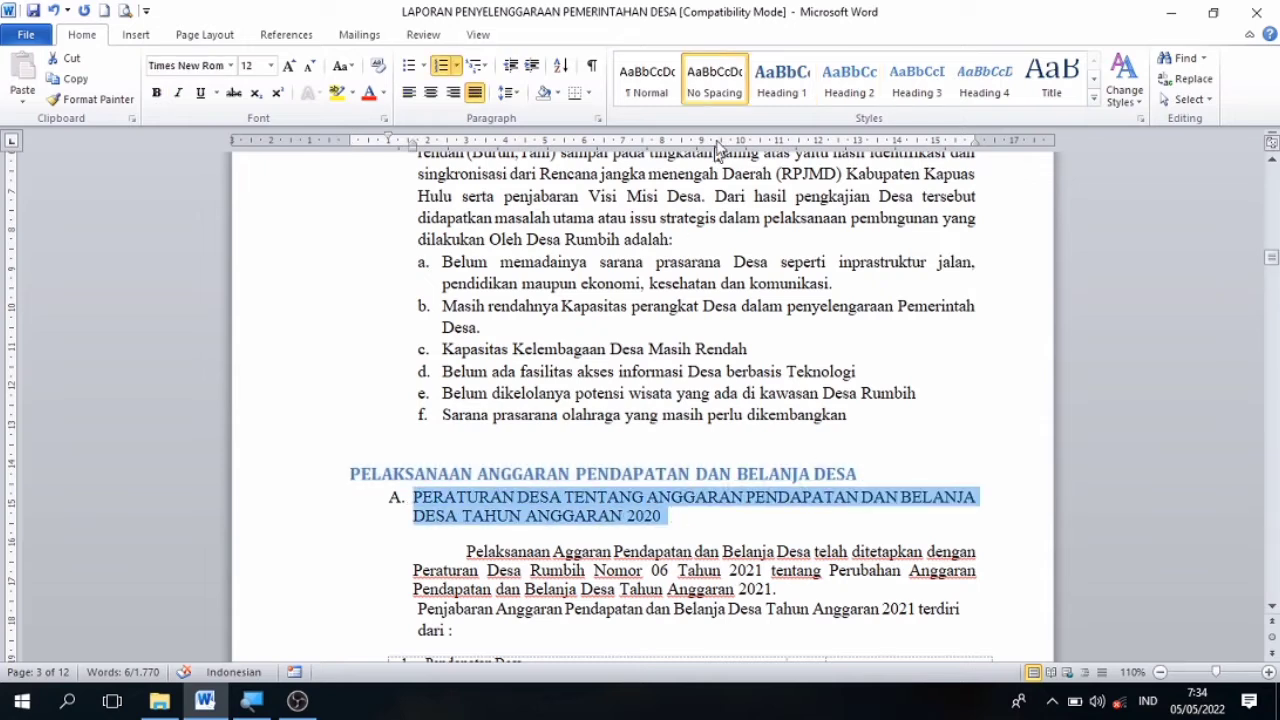
click(915, 93)
Apply the Heading 3 style to the PERATURAN DESA TENTANG PERTANGGUNGJAWABAN PELAKSANAAN ANGGARAN subheading on page 4.
key(Down)
key(Down)
key(Down)
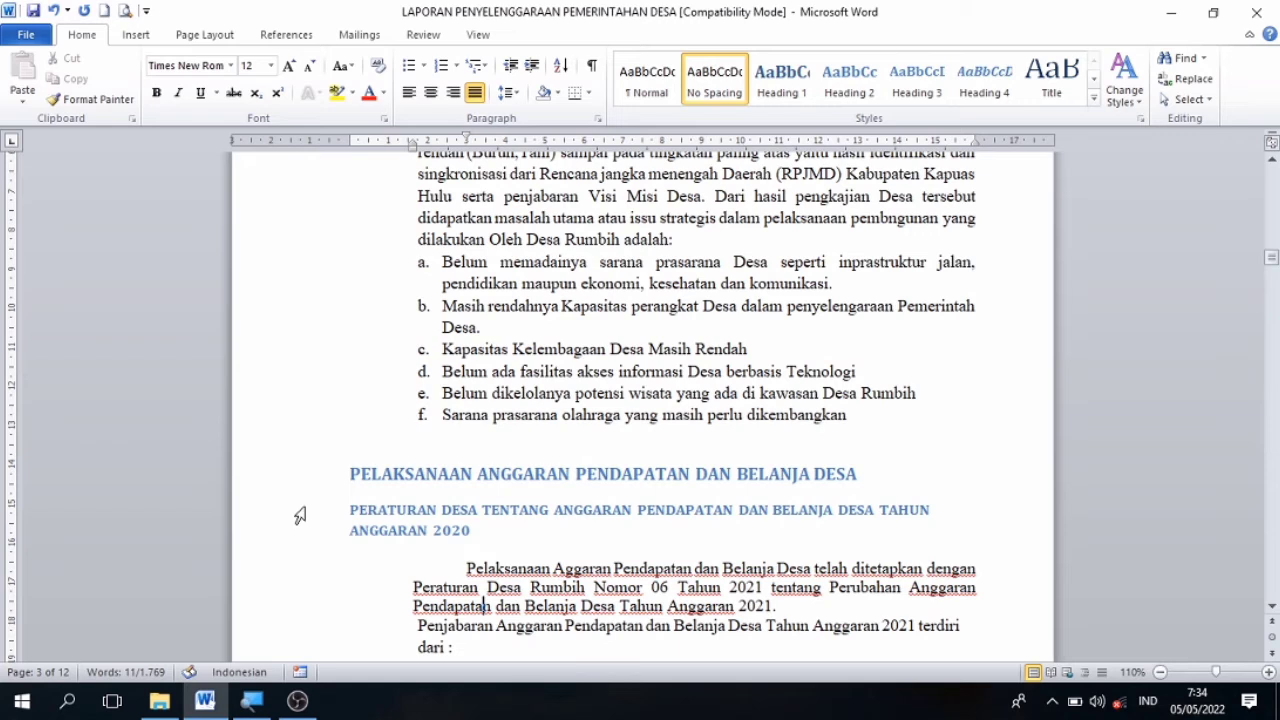
key(Down)
key(Down)
key(Down)
key(Down)
key(Down)
key(Down)
key(Down)
key(Down)
key(Down)
key(Down)
key(Down)
key(Down)
key(Down)
key(Down)
key(Down)
key(Down)
key(Down)
key(Down)
key(Down)
key(Down)
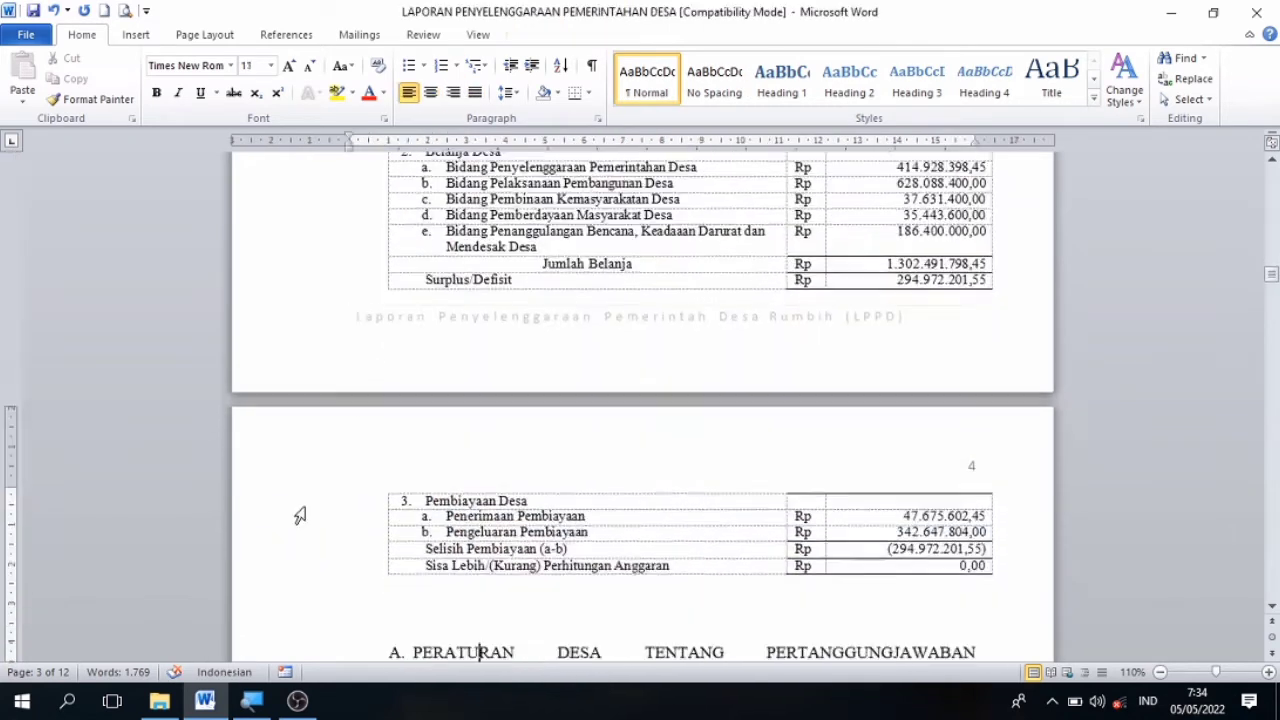
key(Down)
key(Down)
key(Down)
key(Down)
key(Down)
key(Down)
key(Down)
key(Down)
key(Down)
key(Down)
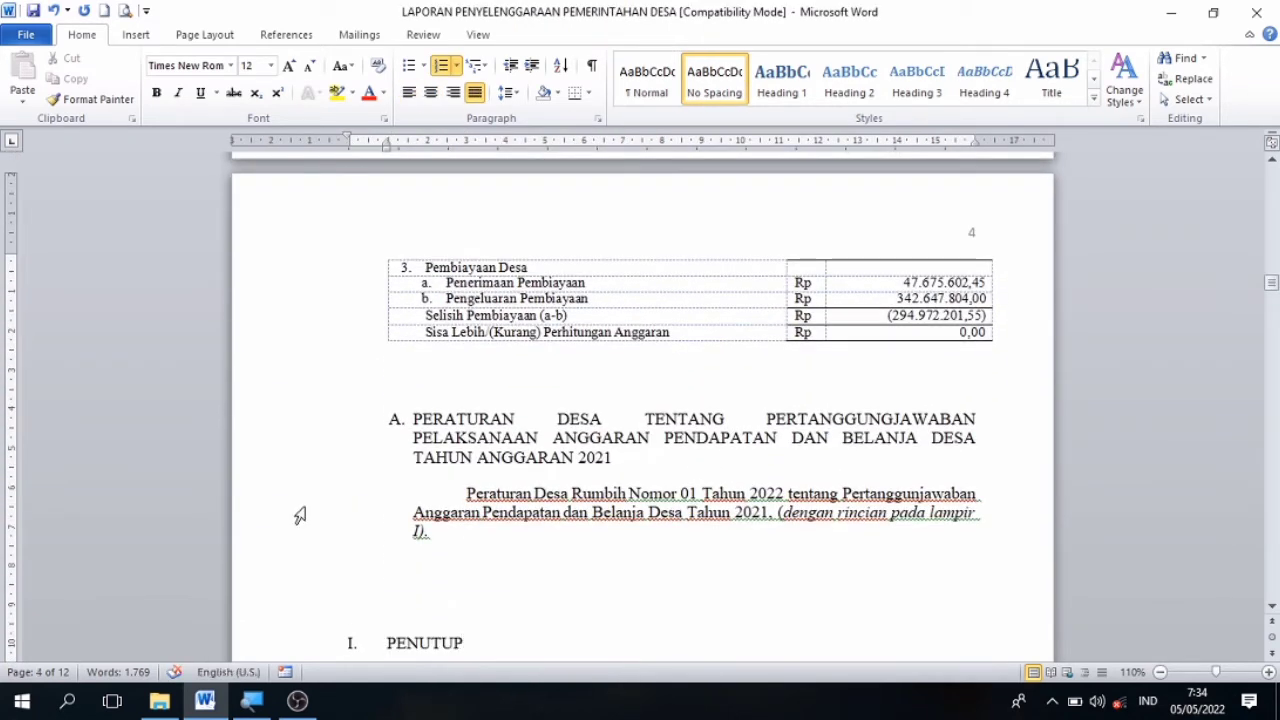
click(414, 418)
drag(414, 418, 598, 450)
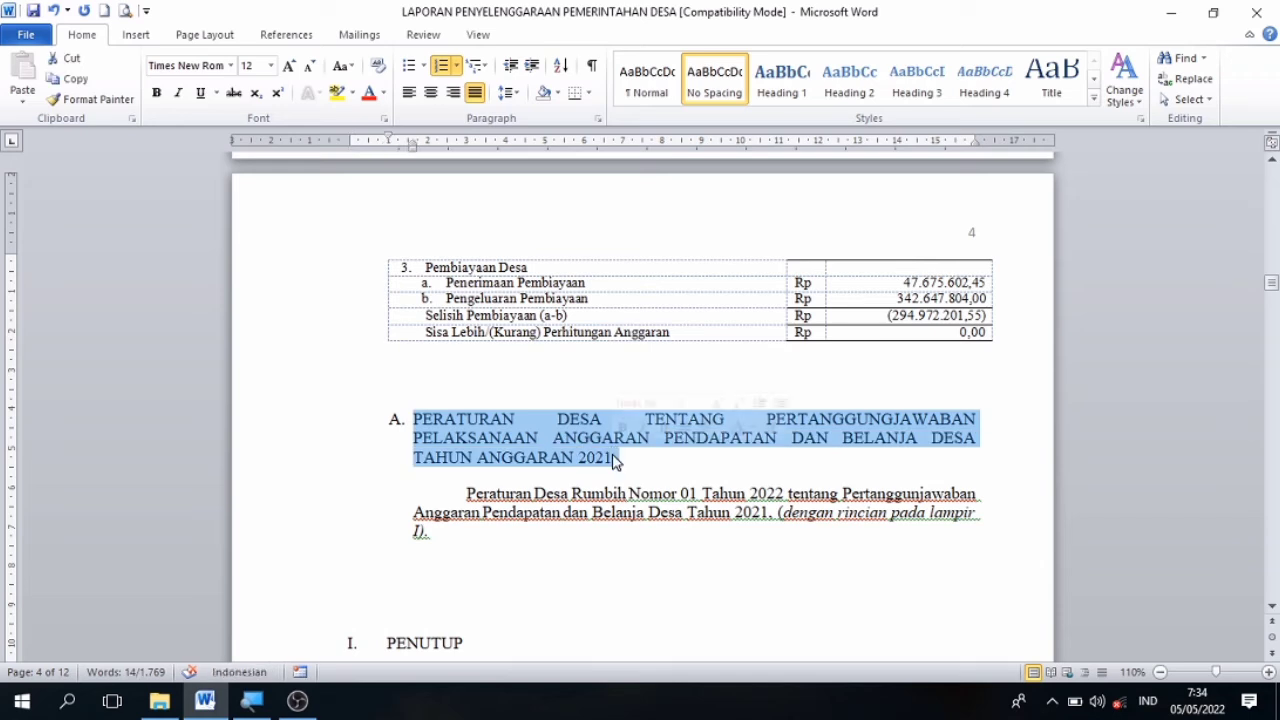
click(563, 440)
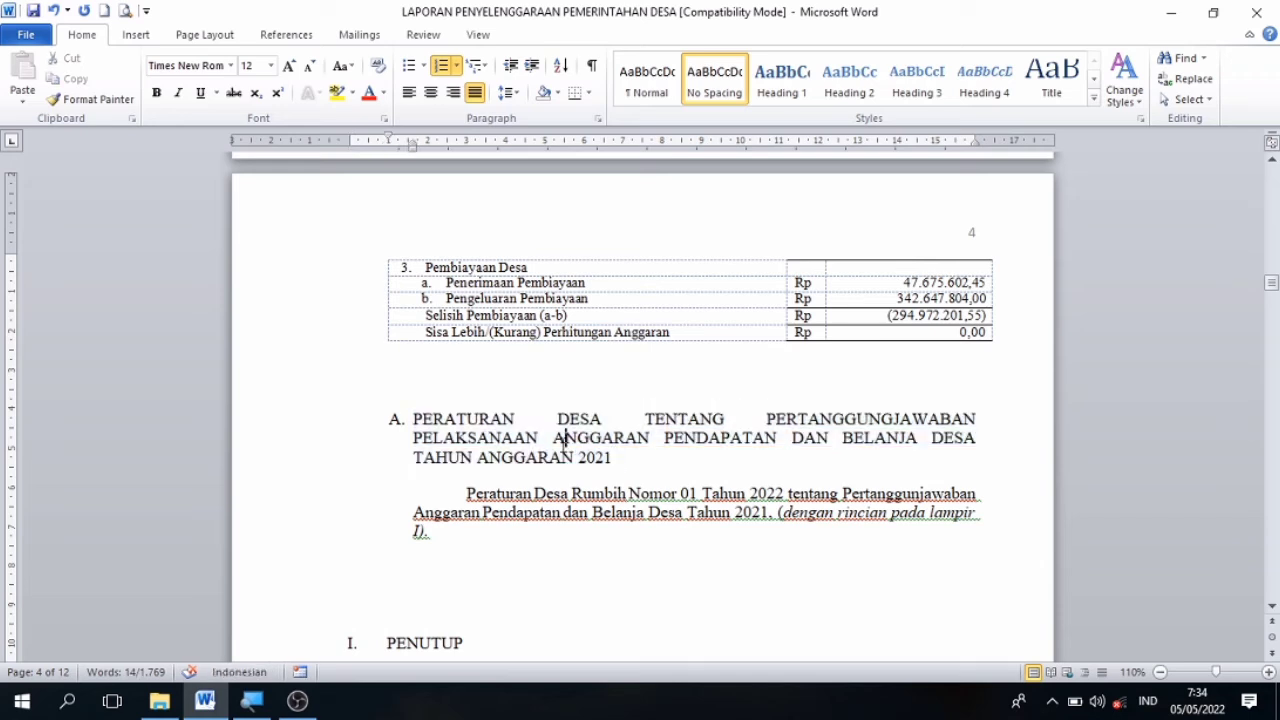
click(410, 421)
drag(414, 421, 621, 456)
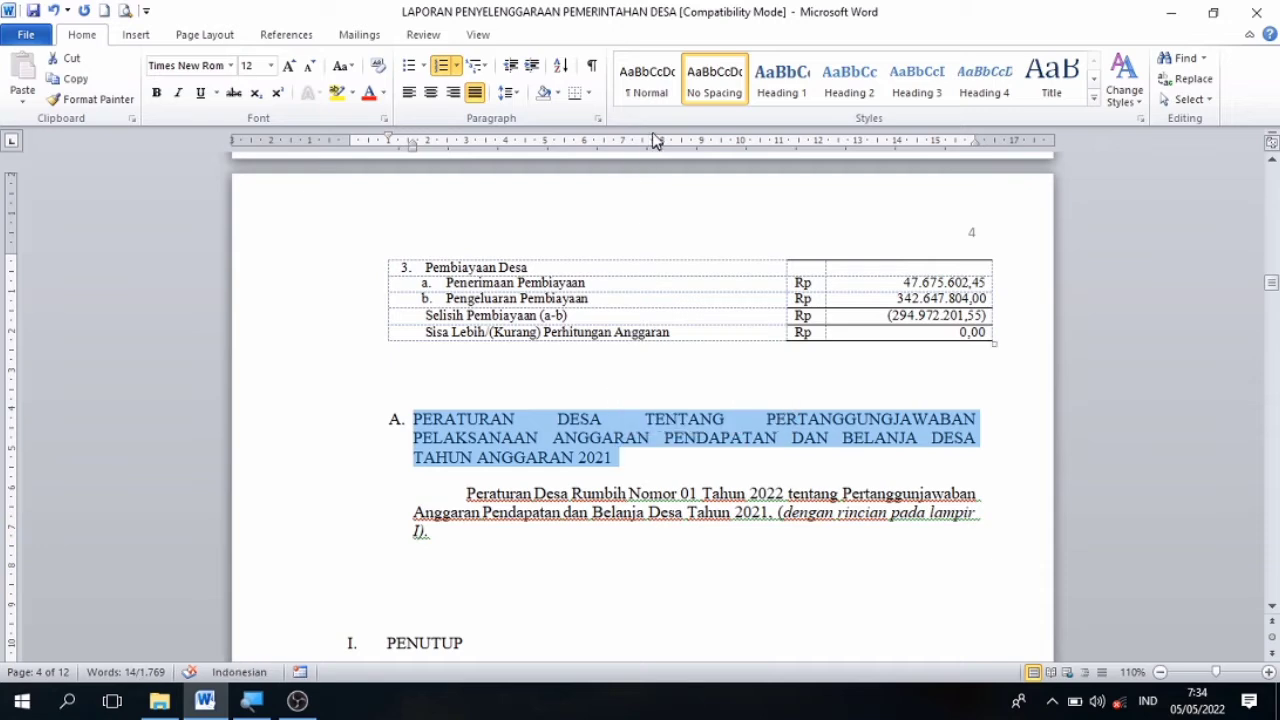
click(905, 85)
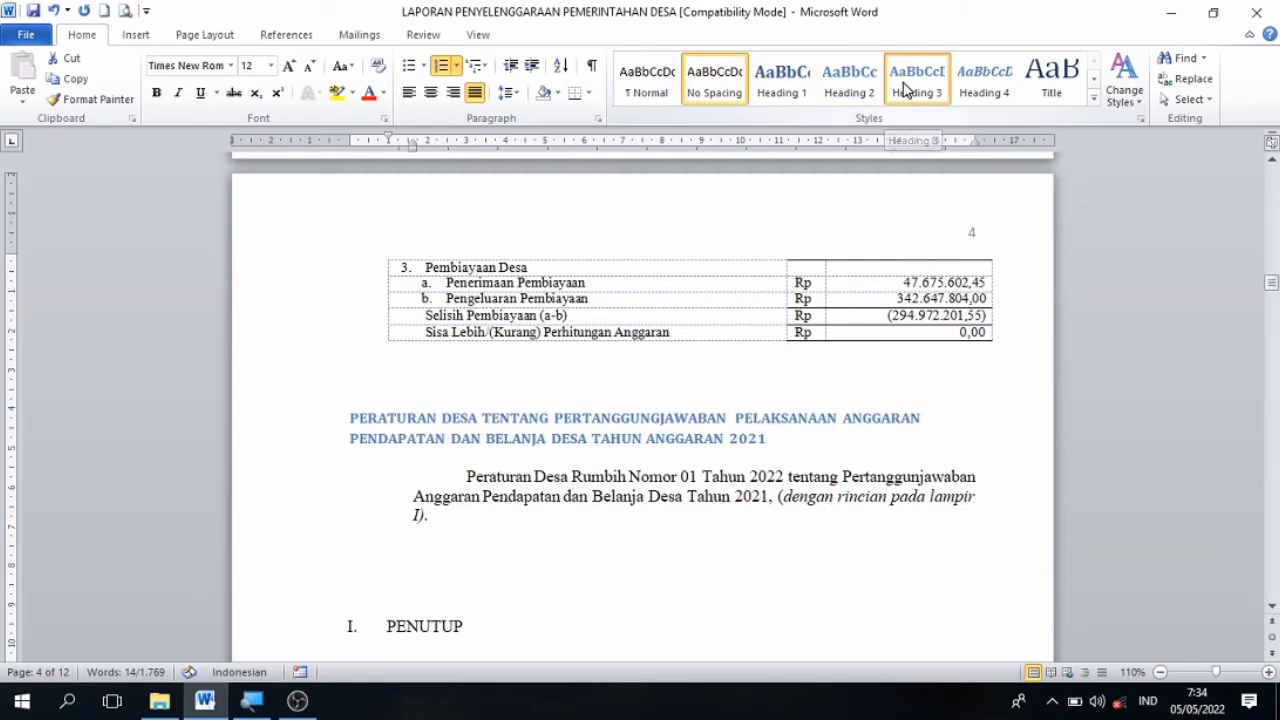
Apply the Heading 1 style to the PENUTUP heading on page 4 and Heading 2 to the KESIMPULAN subheading under it.
key(Down)
key(Down)
key(Down)
key(Down)
key(Down)
key(Down)
key(Down)
key(Down)
key(Down)
key(Down)
key(Down)
key(Down)
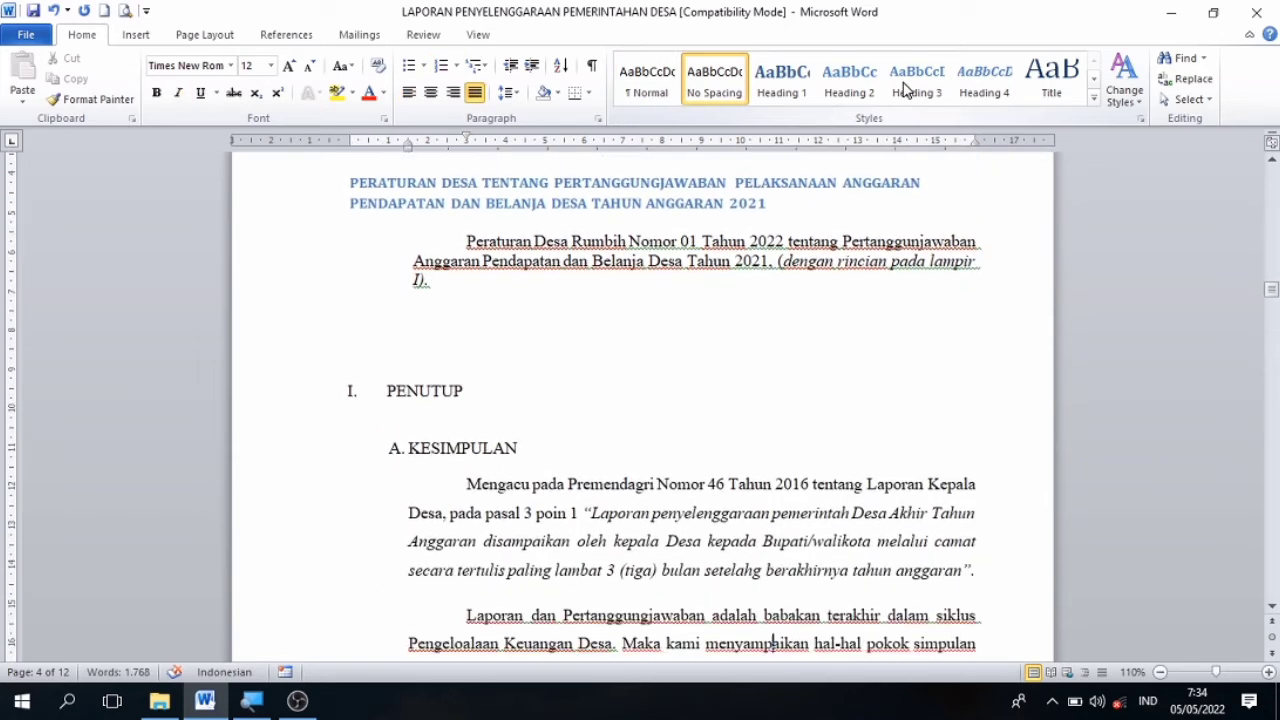
drag(468, 388, 393, 394)
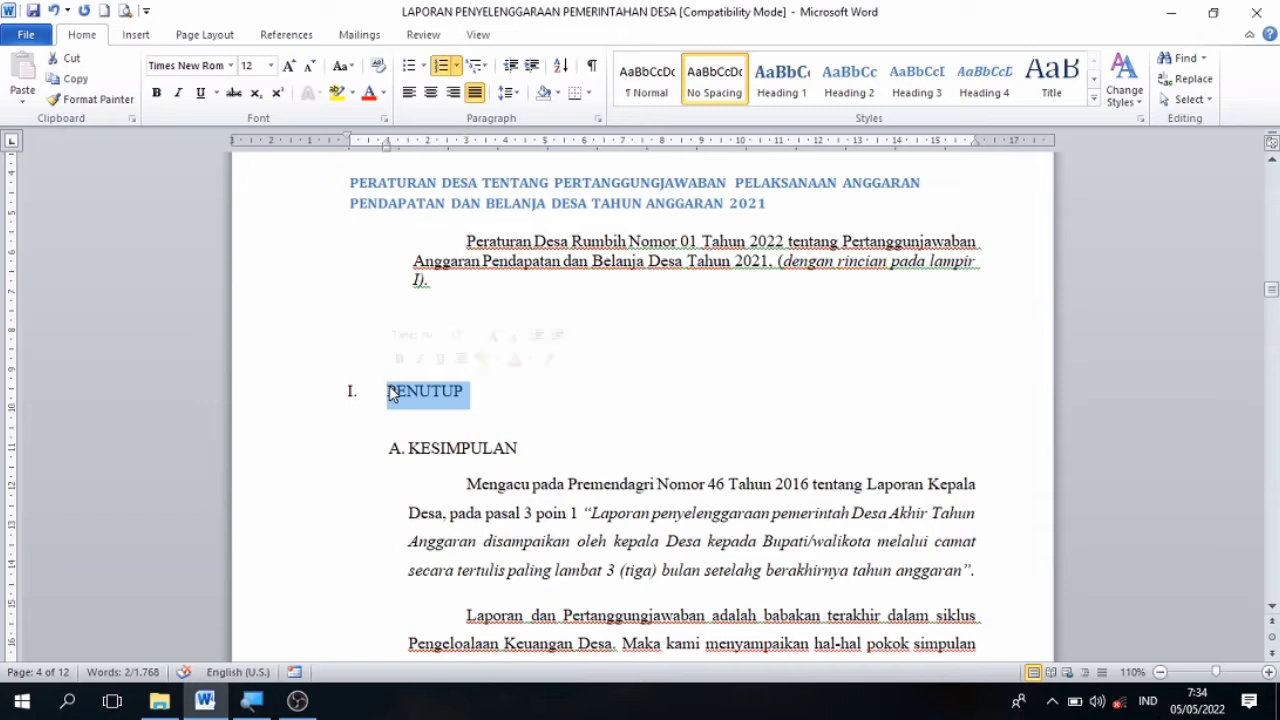
click(789, 82)
click(789, 84)
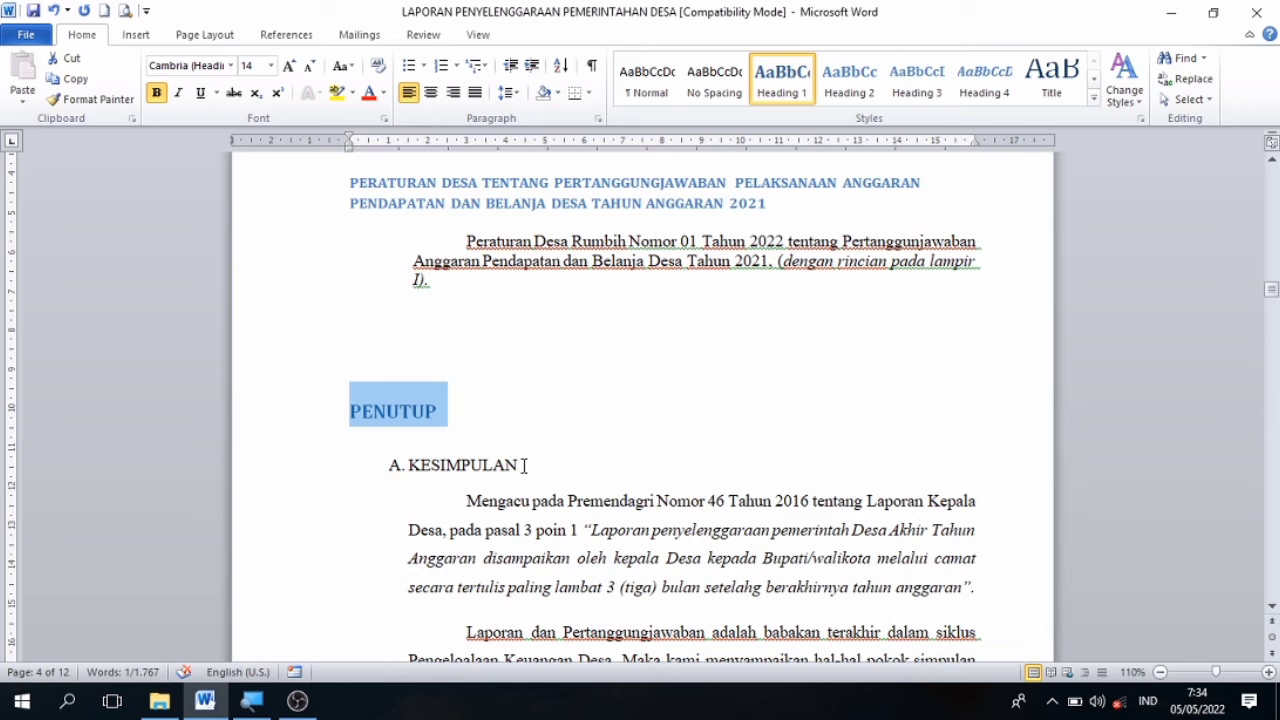
drag(524, 465, 407, 465)
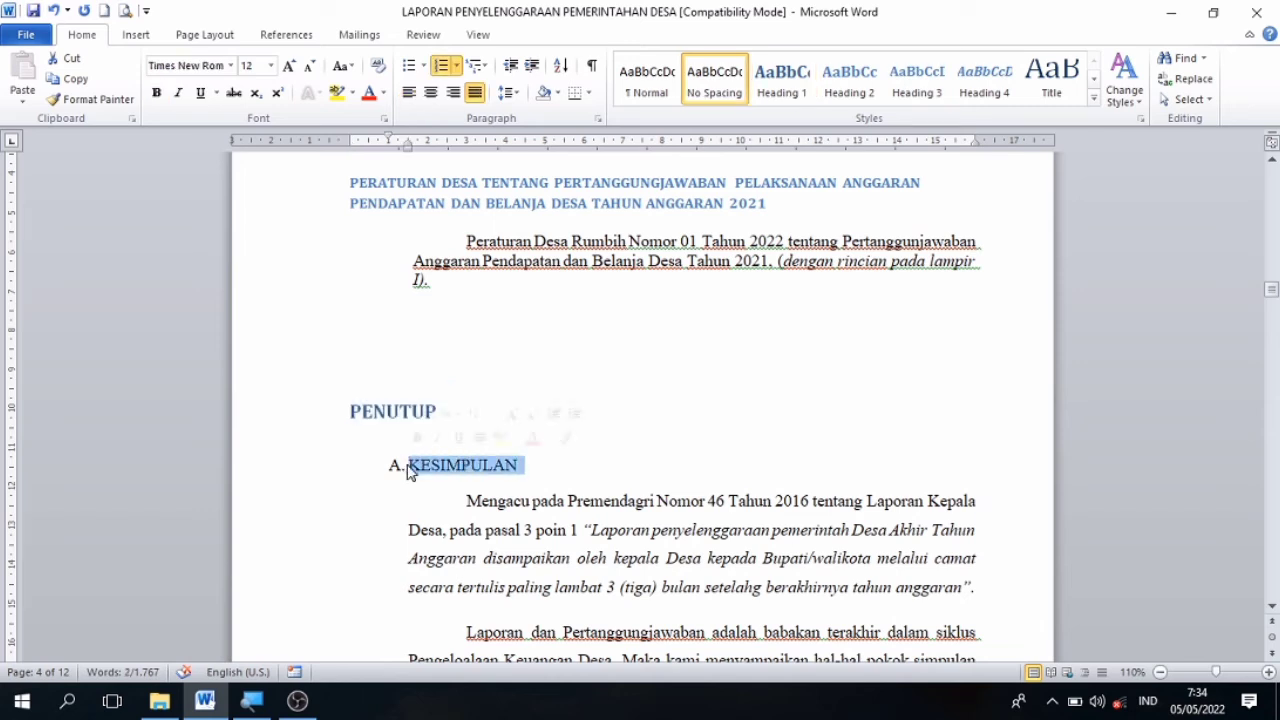
click(857, 100)
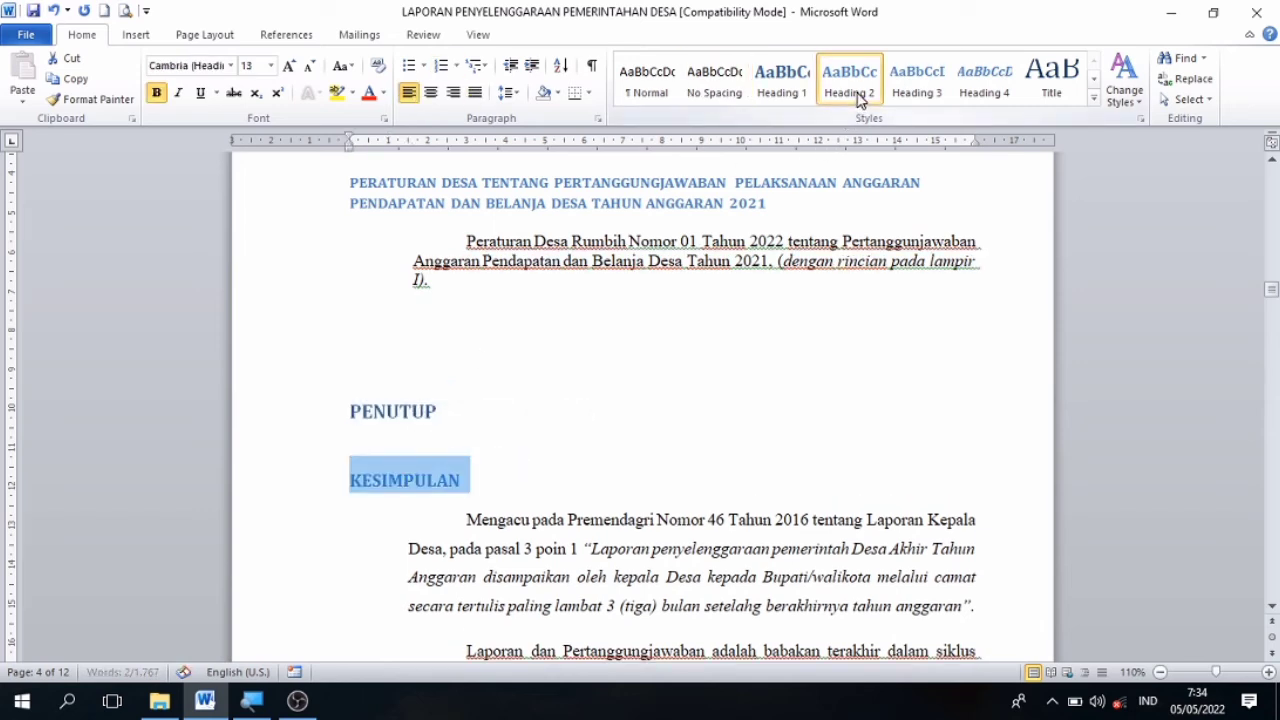
Apply the Heading 2 style to the UCAPAN TERIMAKASIH subheading after the numbered list under KESIMPULAN.
key(Down)
key(Down)
key(Down)
key(Down)
key(Down)
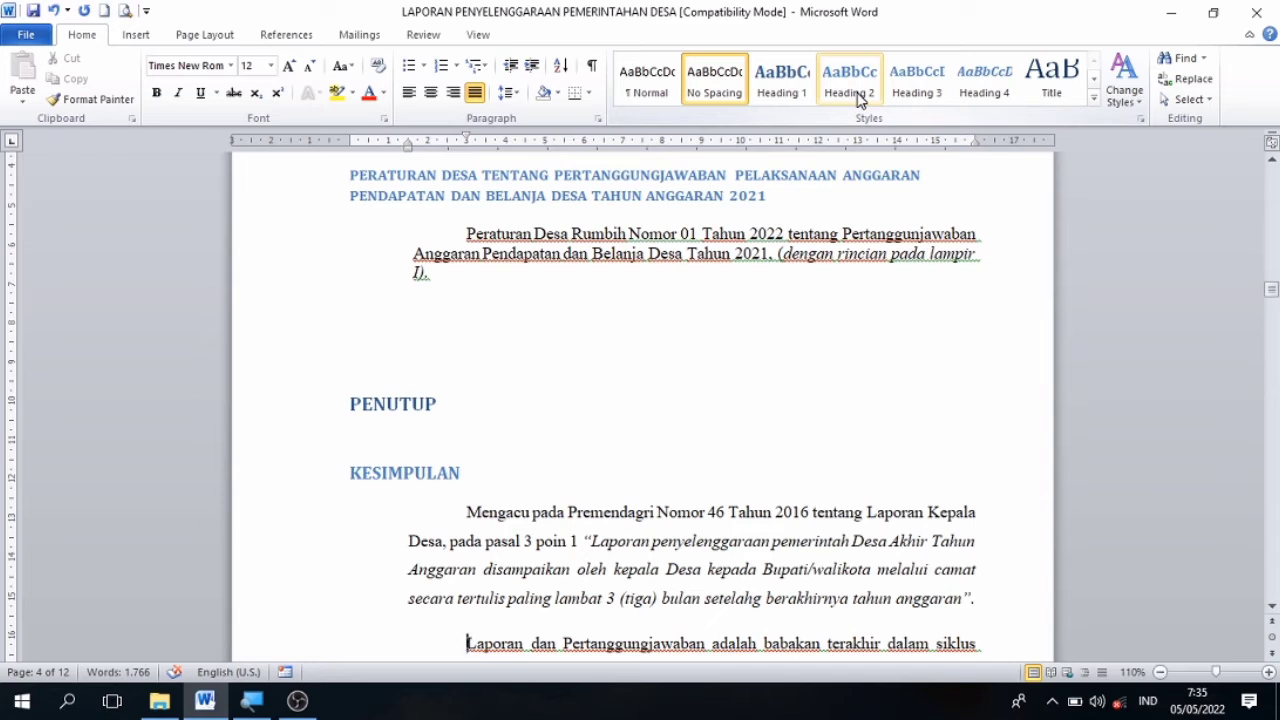
key(Down)
key(Down)
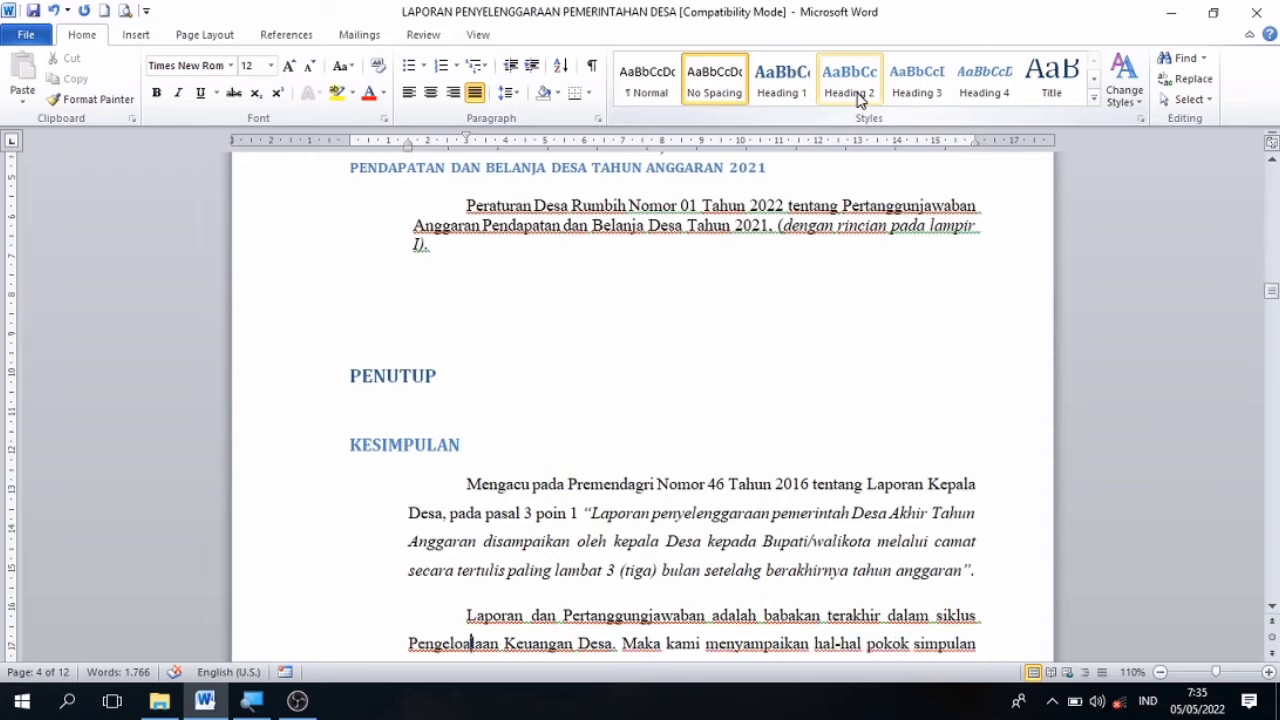
key(Down)
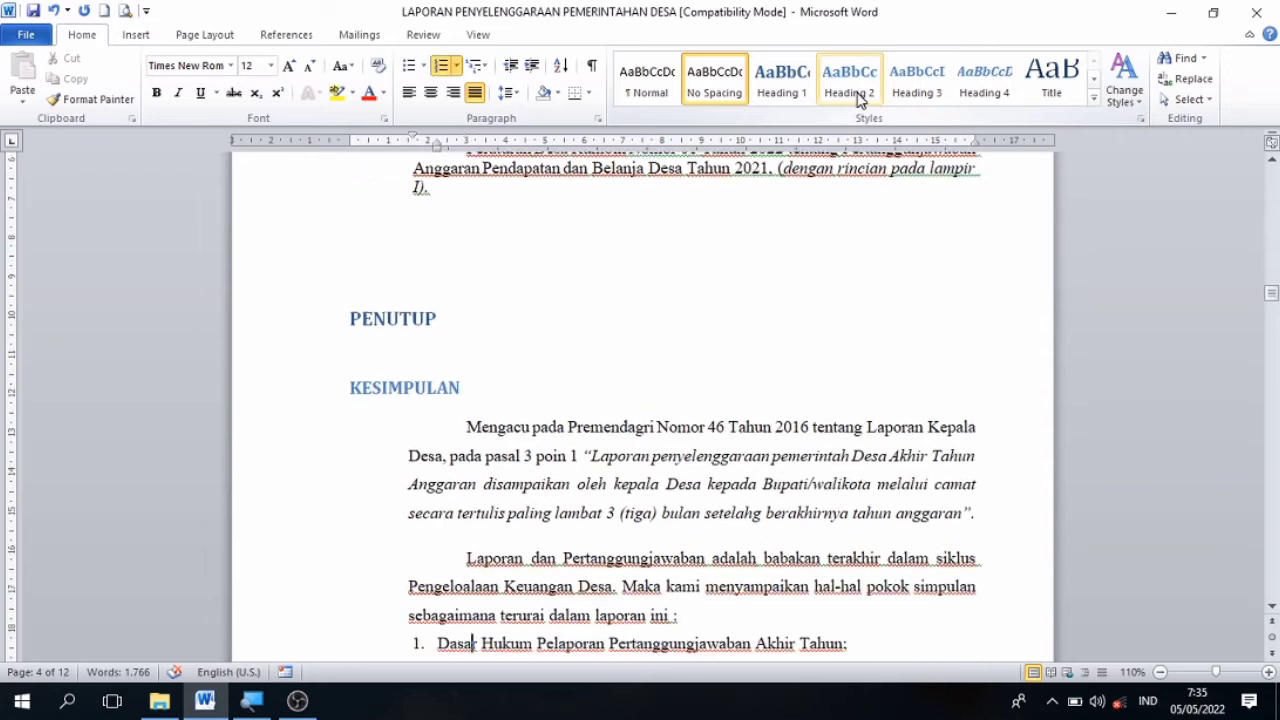
key(Down)
key(Down)
key(Down)
key(Down)
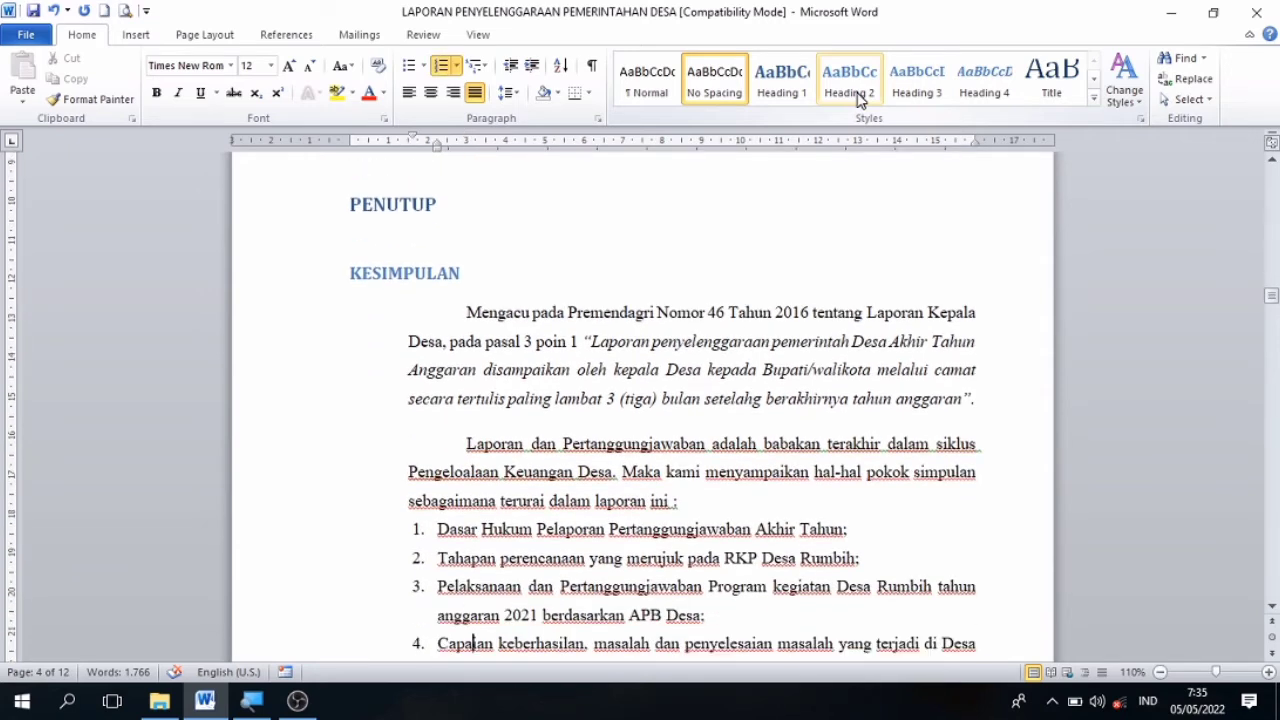
key(Down)
key(Down)
key(Down)
key(Down)
key(Down)
key(Down)
key(Down)
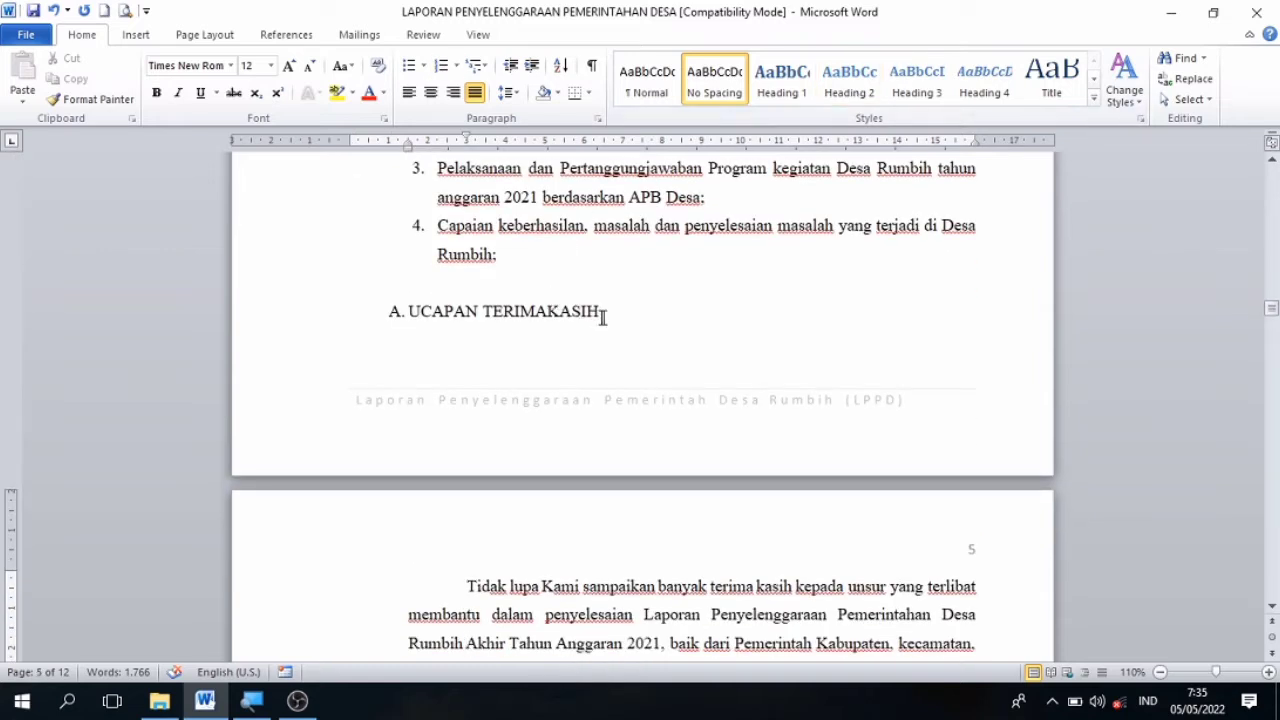
drag(609, 309, 434, 323)
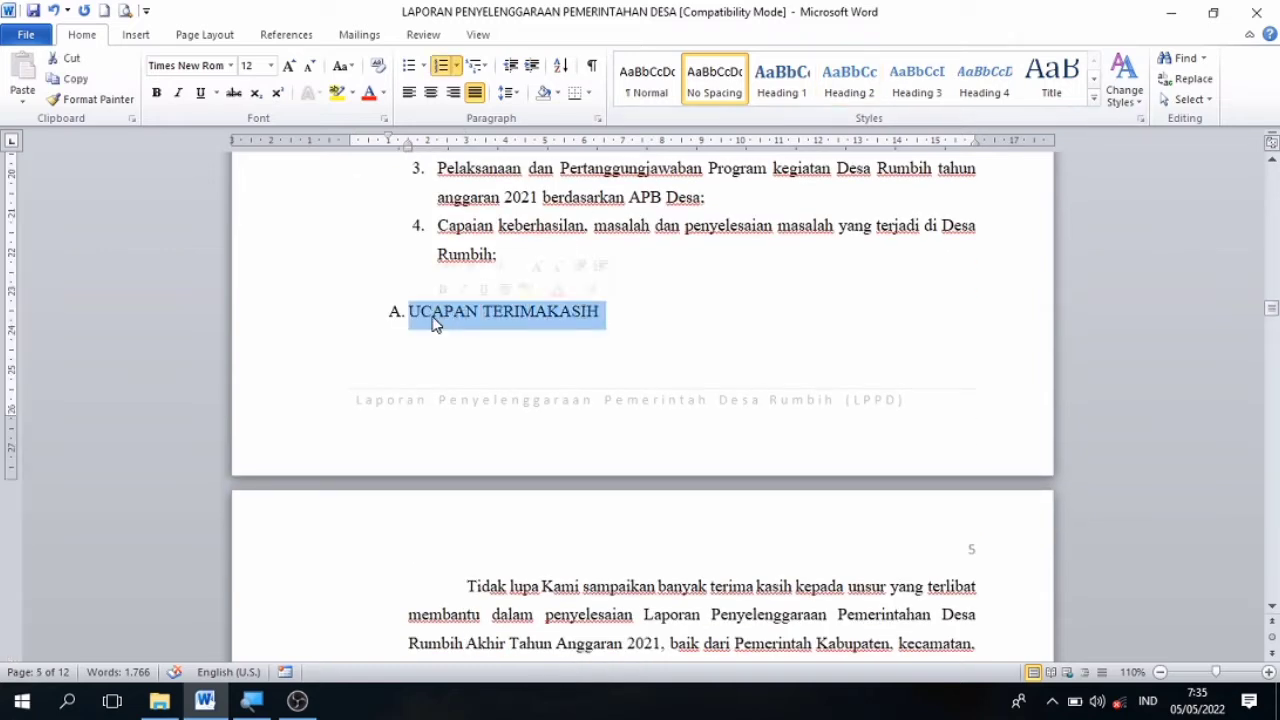
click(868, 80)
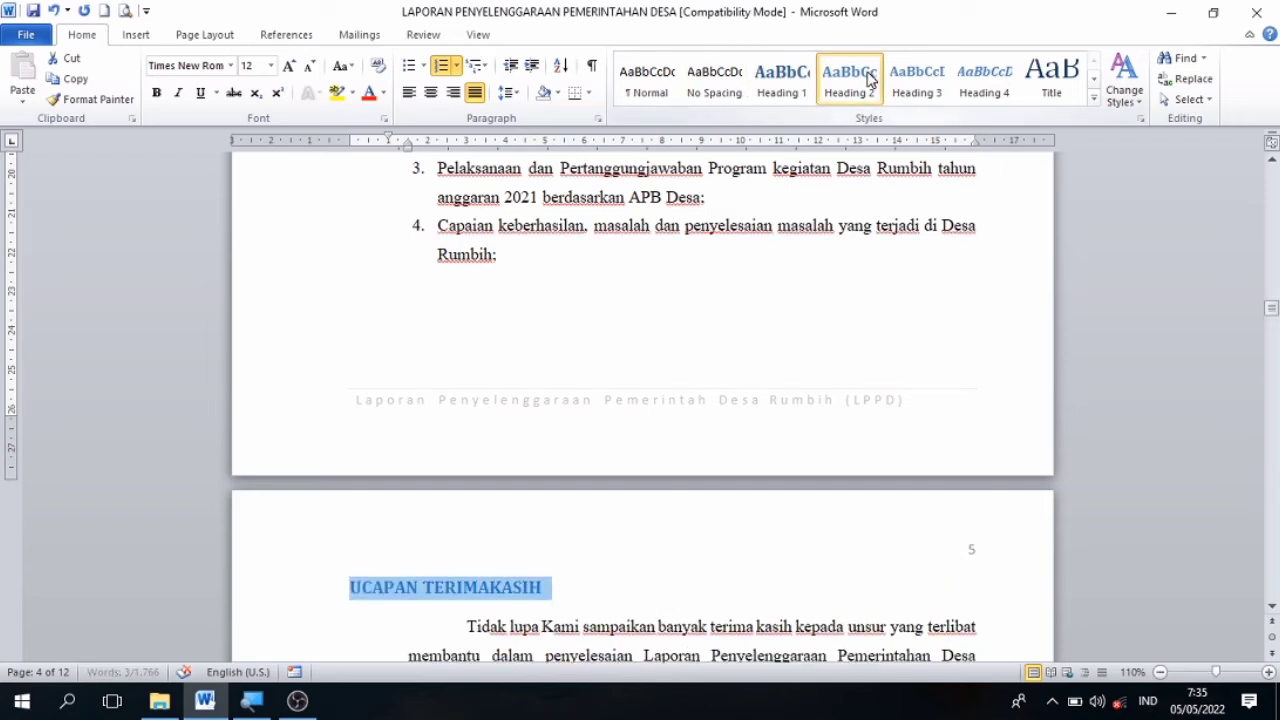
Apply the Heading 2 style to the SARAN subheading on page 5.
key(Down)
key(Down)
key(Down)
key(Down)
key(Down)
key(Down)
key(Down)
key(Down)
key(Down)
key(Down)
key(Down)
key(Down)
key(Down)
key(Down)
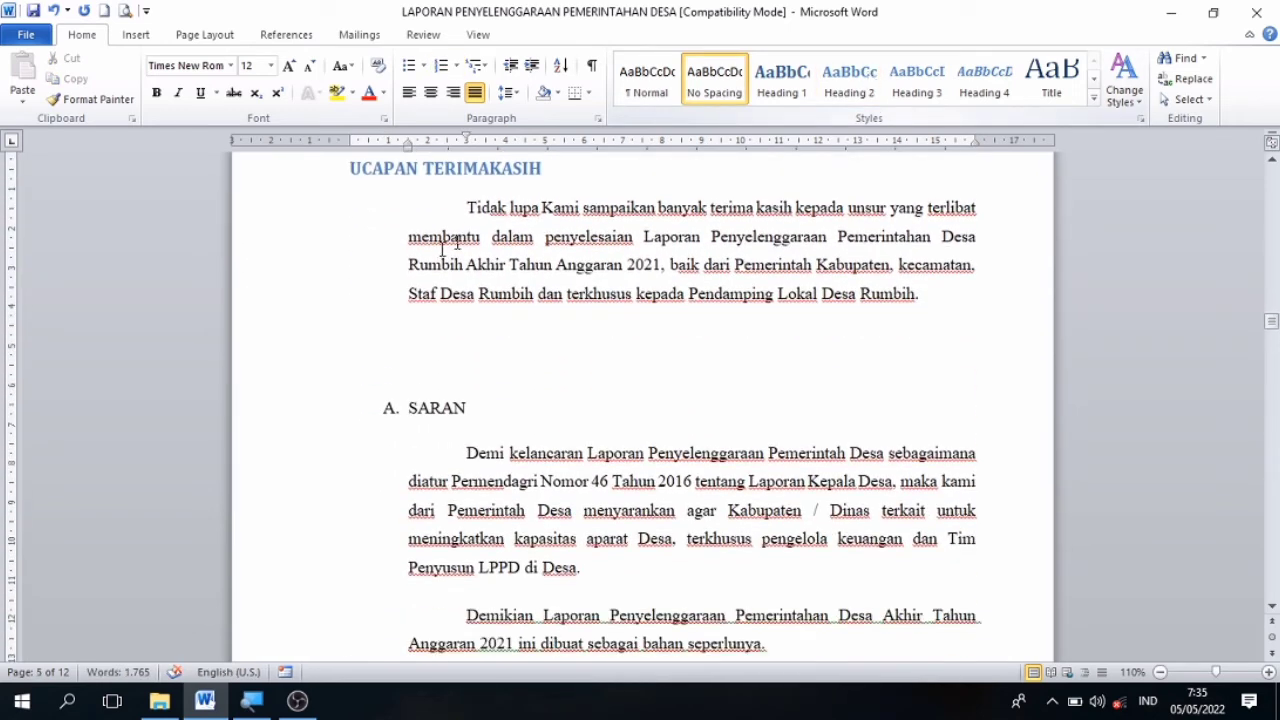
drag(476, 407, 406, 408)
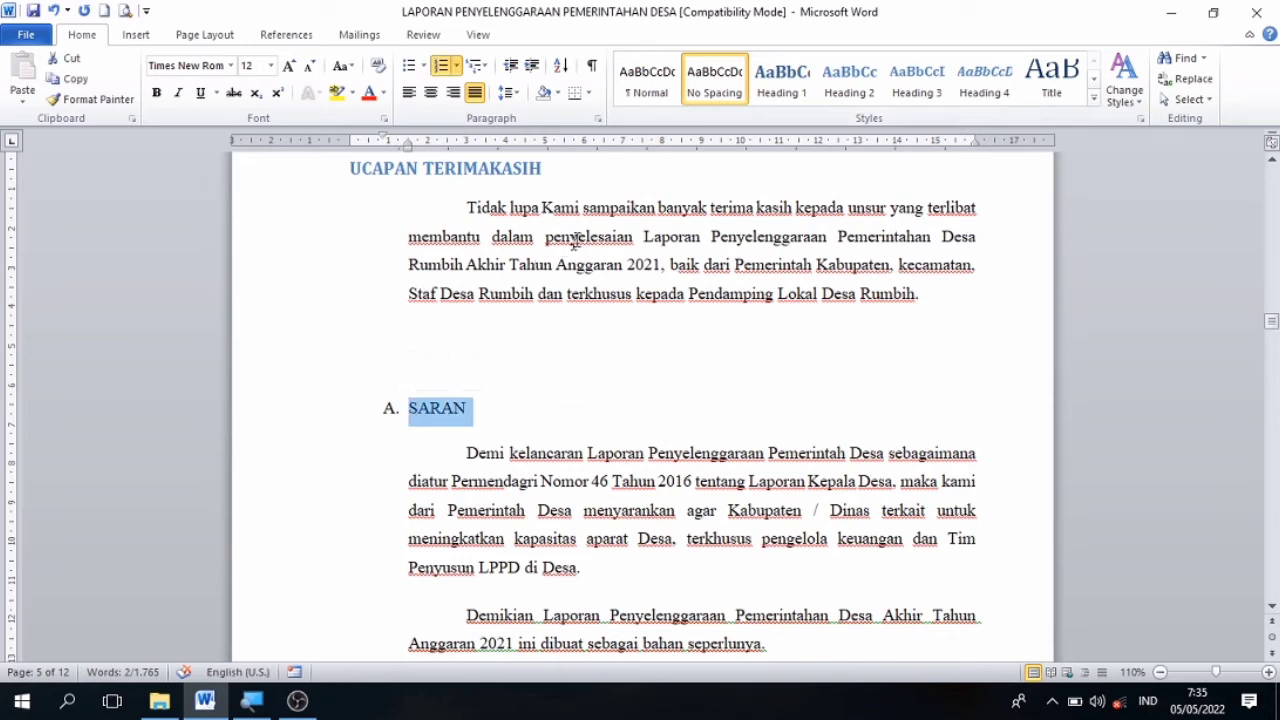
click(849, 90)
Insert the Automatic Table 2 table of contents on the empty line below the DAFTAR ISI title.
key(Down)
key(Down)
key(Down)
key(Down)
key(Down)
key(Down)
key(Down)
key(Down)
key(Down)
key(Down)
key(Down)
key(Down)
key(Down)
key(Down)
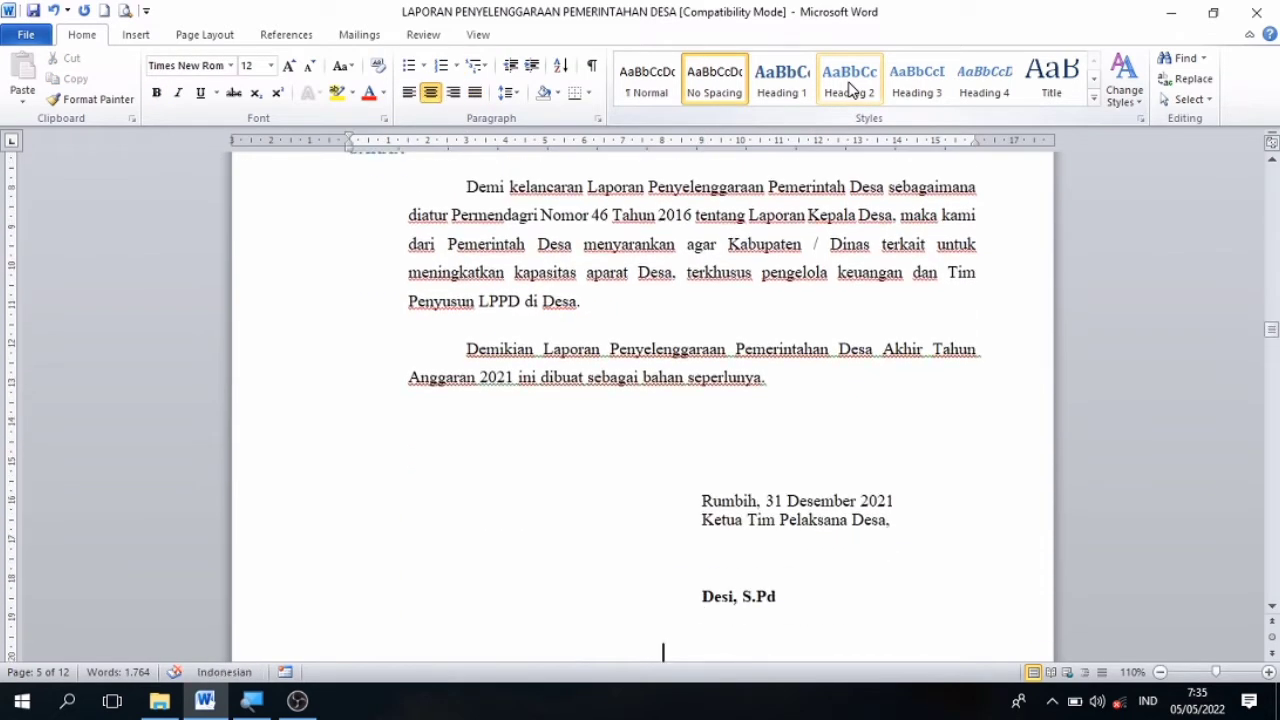
key(Down)
key(Down)
key(Up)
key(Up)
key(Up)
key(Up)
key(Up)
key(Up)
key(Up)
key(Up)
key(Up)
key(Up)
key(Up)
key(Up)
key(Up)
key(Up)
key(Up)
key(Up)
key(Up)
key(Up)
key(Up)
key(Up)
key(Up)
key(Up)
key(Up)
key(Up)
key(Up)
key(Up)
key(Up)
key(Up)
key(Up)
key(Up)
key(Up)
key(Up)
key(Up)
key(Up)
key(Up)
key(Up)
key(Up)
key(Up)
key(Up)
key(Up)
key(Up)
key(Up)
key(Up)
key(Up)
key(Up)
key(Up)
key(Up)
key(Up)
key(Up)
key(Up)
key(Up)
key(Up)
key(Up)
key(Up)
key(Up)
key(Up)
key(Up)
key(Up)
key(Up)
key(Up)
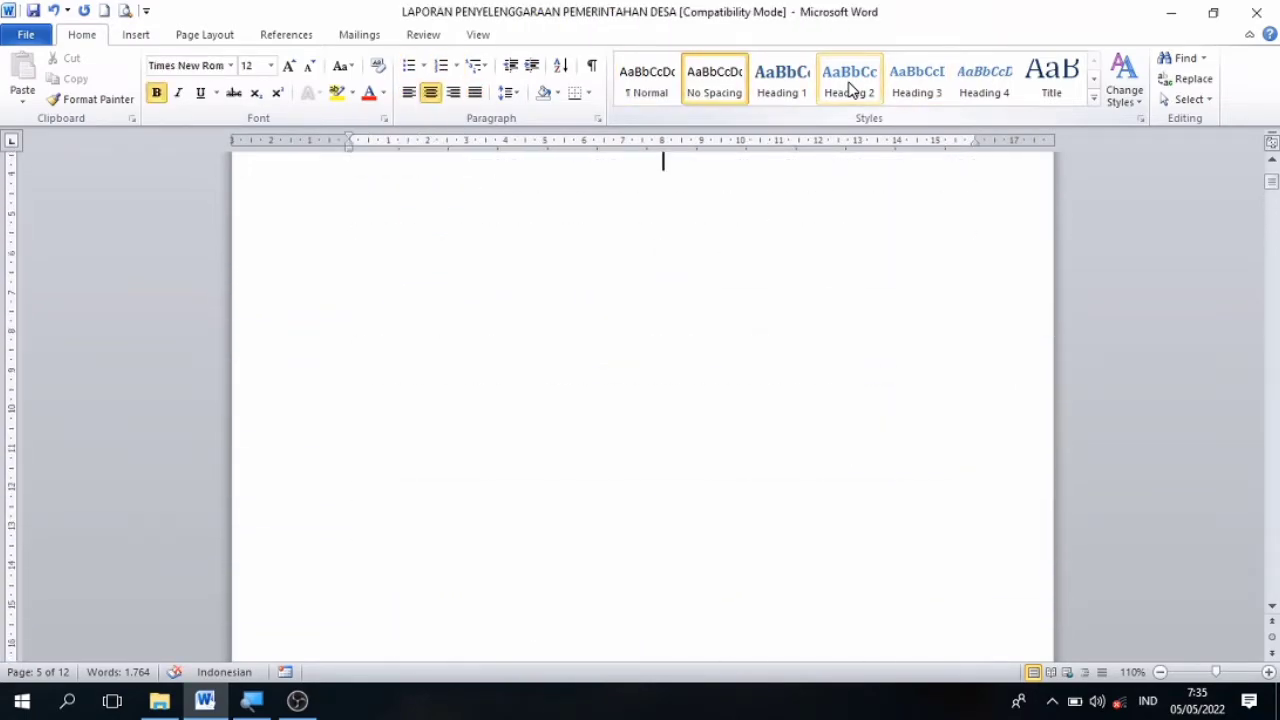
key(Up)
key(Up)
key(Up)
key(Up)
key(Up)
key(Up)
key(Down)
key(Down)
key(Down)
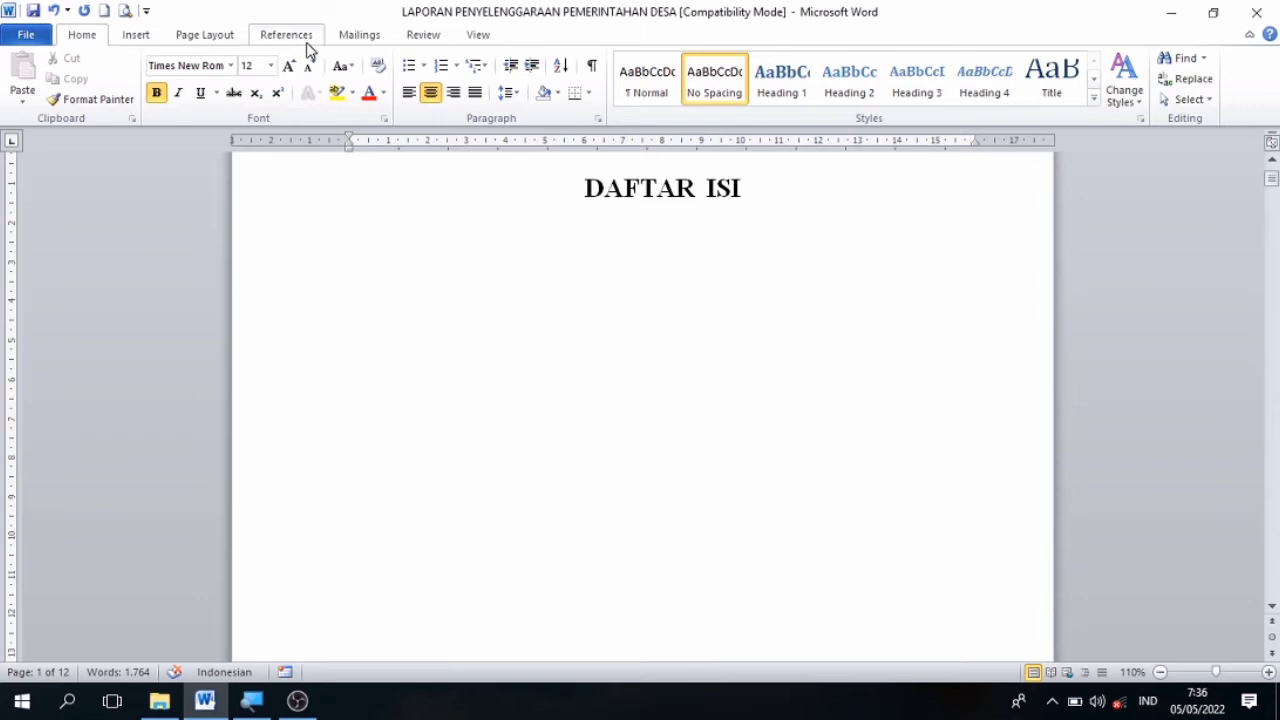
click(290, 35)
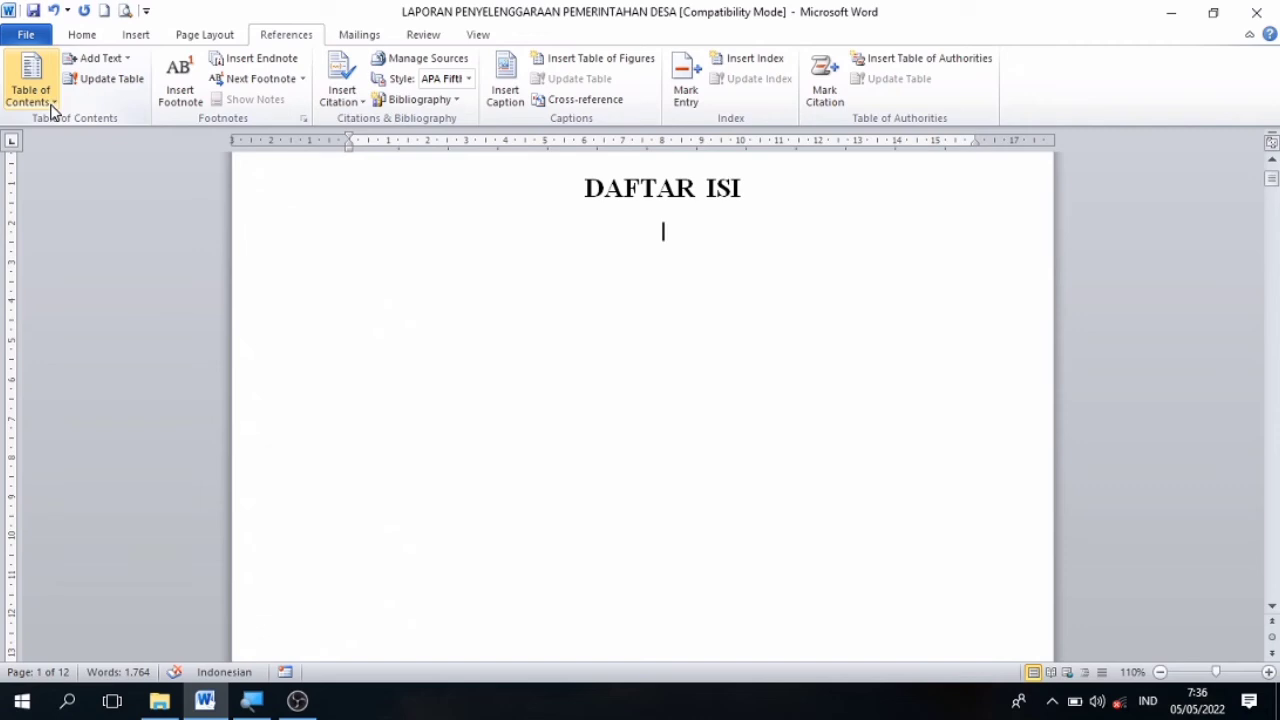
click(48, 103)
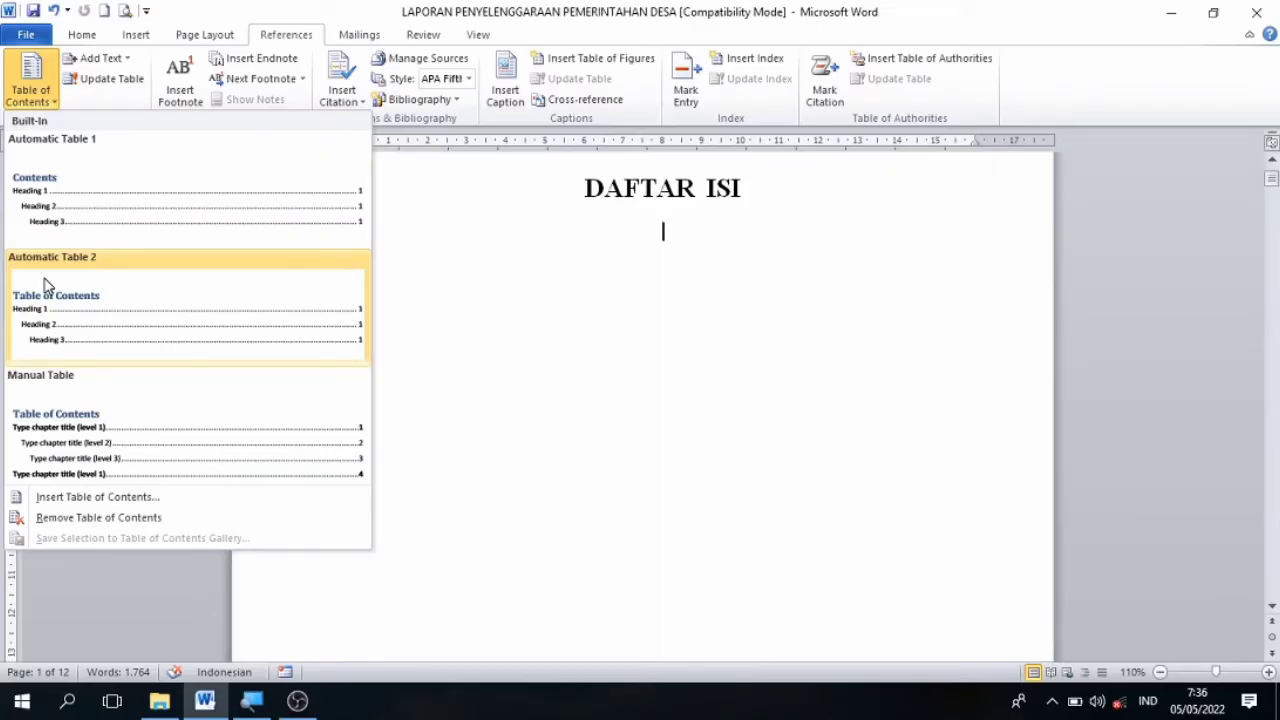
click(44, 285)
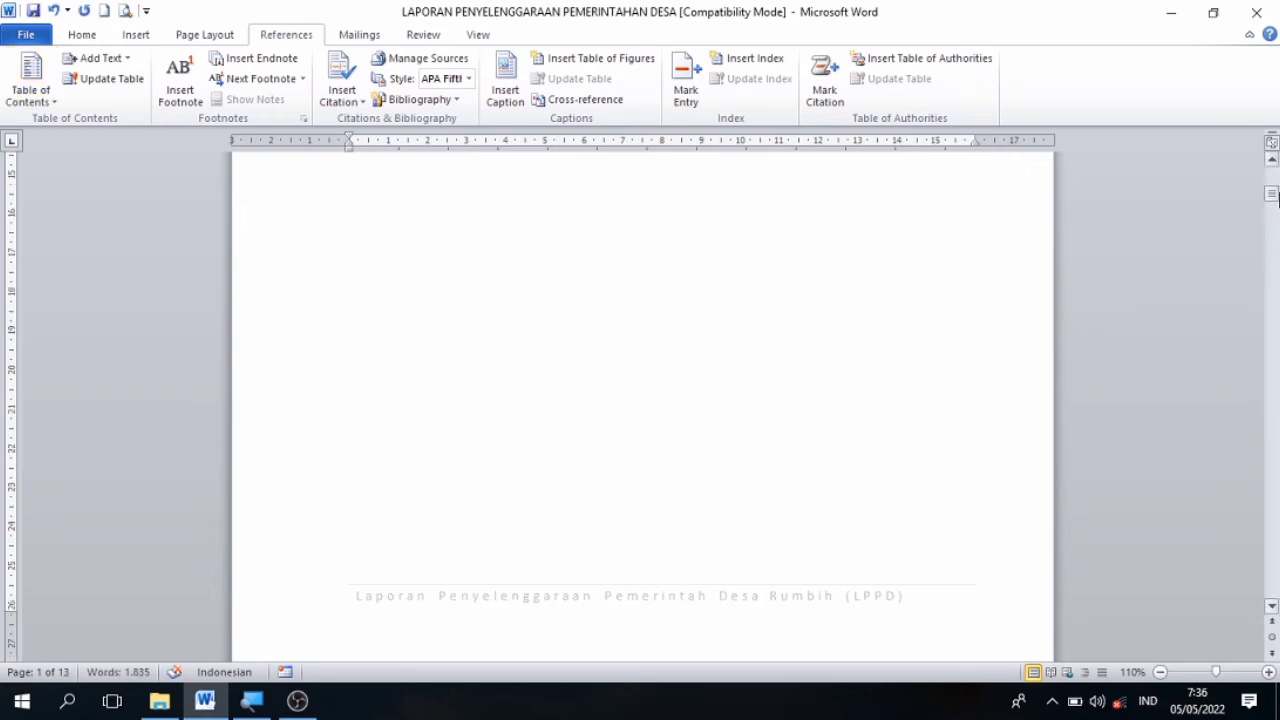
Delete the "Table of Contents" title above the entries of the inserted table, keeping only the DAFTAR ISI title.
drag(1268, 197, 1274, 172)
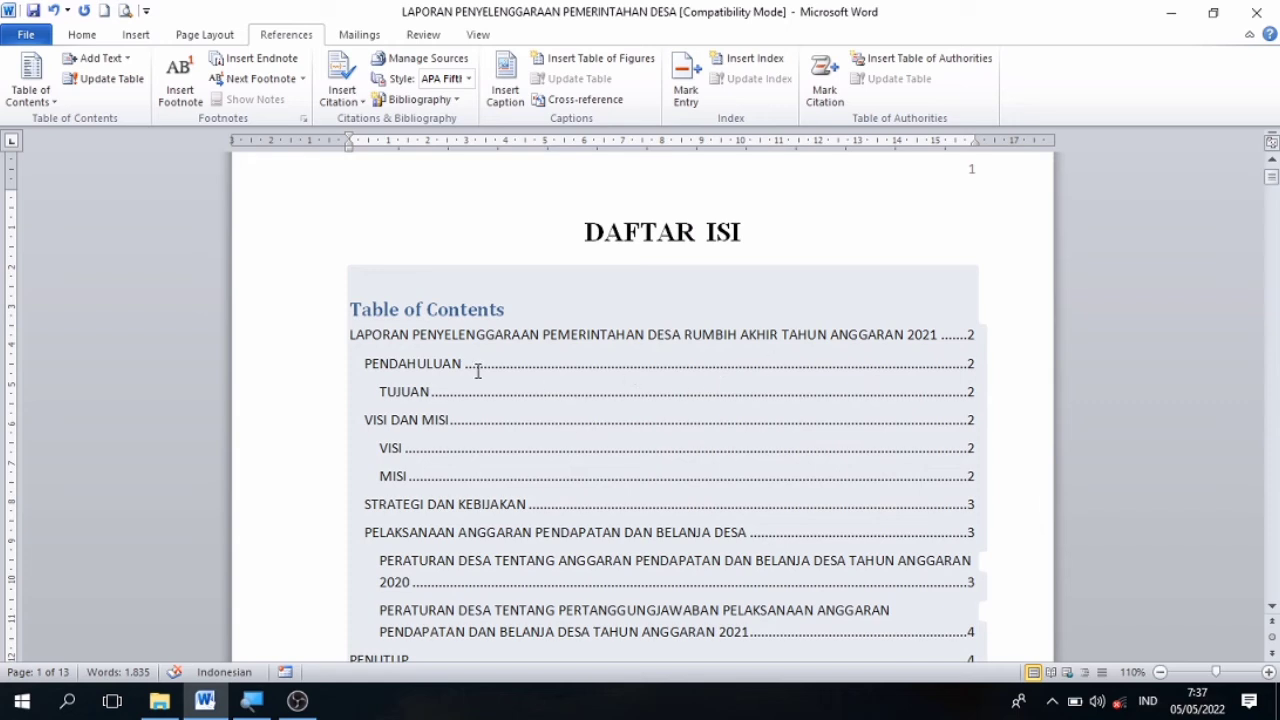
click(508, 311)
key(BackSpace)
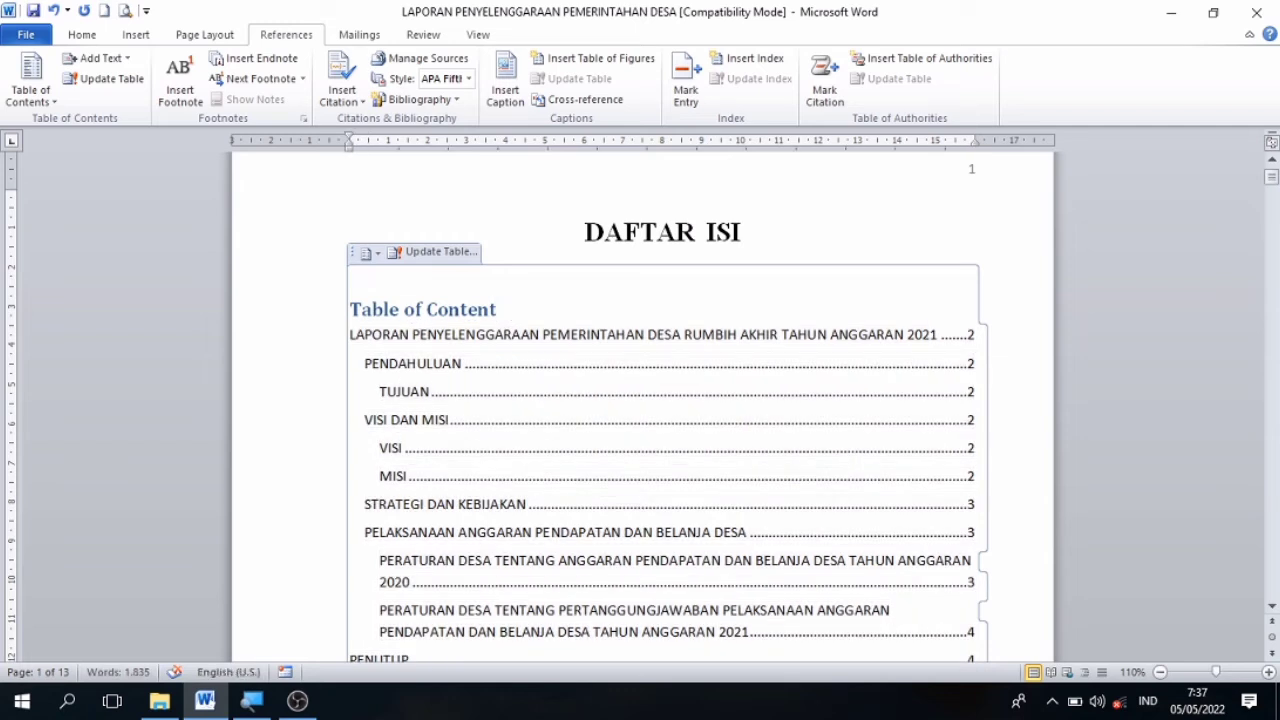
key(BackSpace)
key(BackSpace)
key(BackSpace)
key(BackSpace)
key(BackSpace)
key(BackSpace)
key(BackSpace)
key(BackSpace)
key(BackSpace)
key(BackSpace)
key(BackSpace)
key(BackSpace)
key(BackSpace)
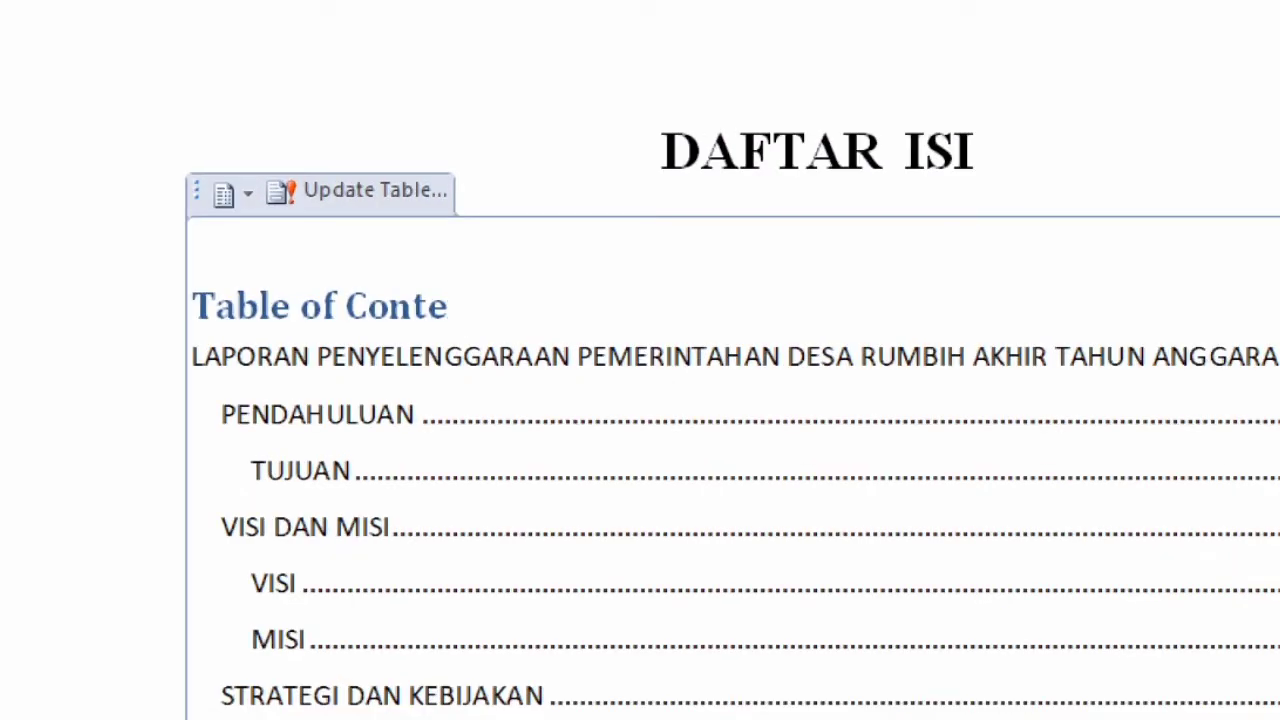
key(BackSpace)
key(BackSpace)
key(BackSpace)
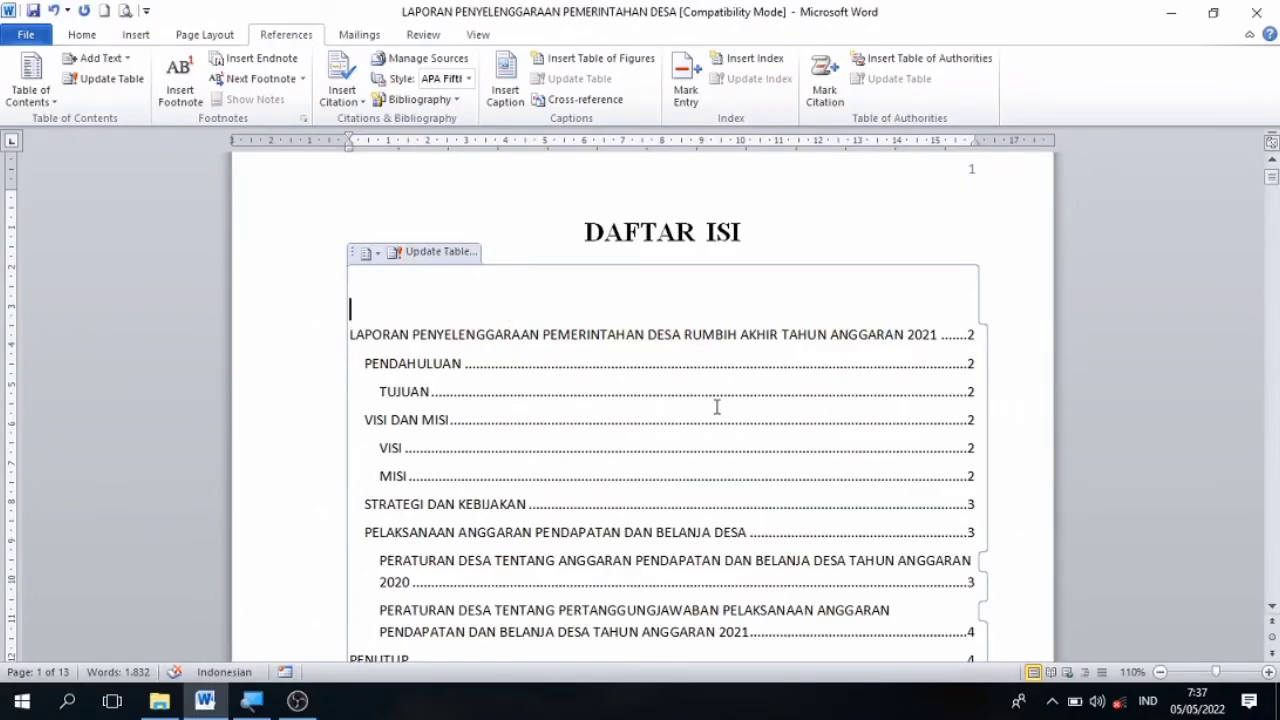
click(1006, 504)
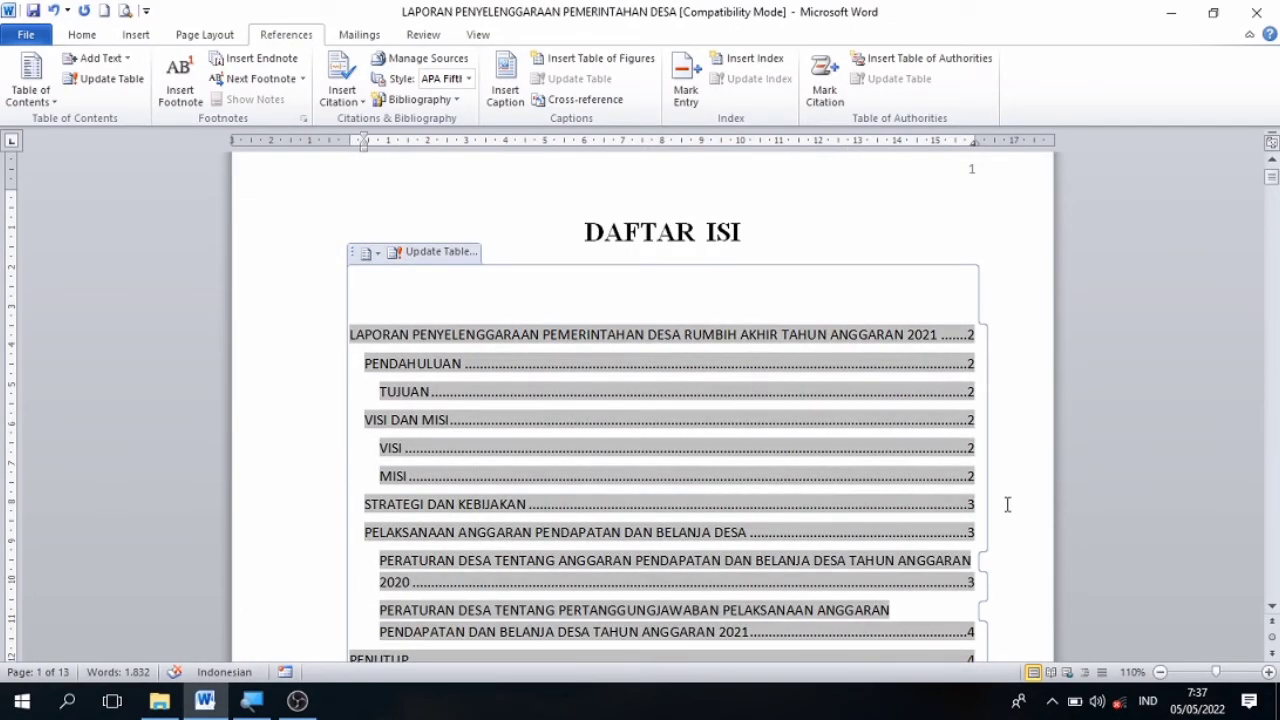
click(873, 237)
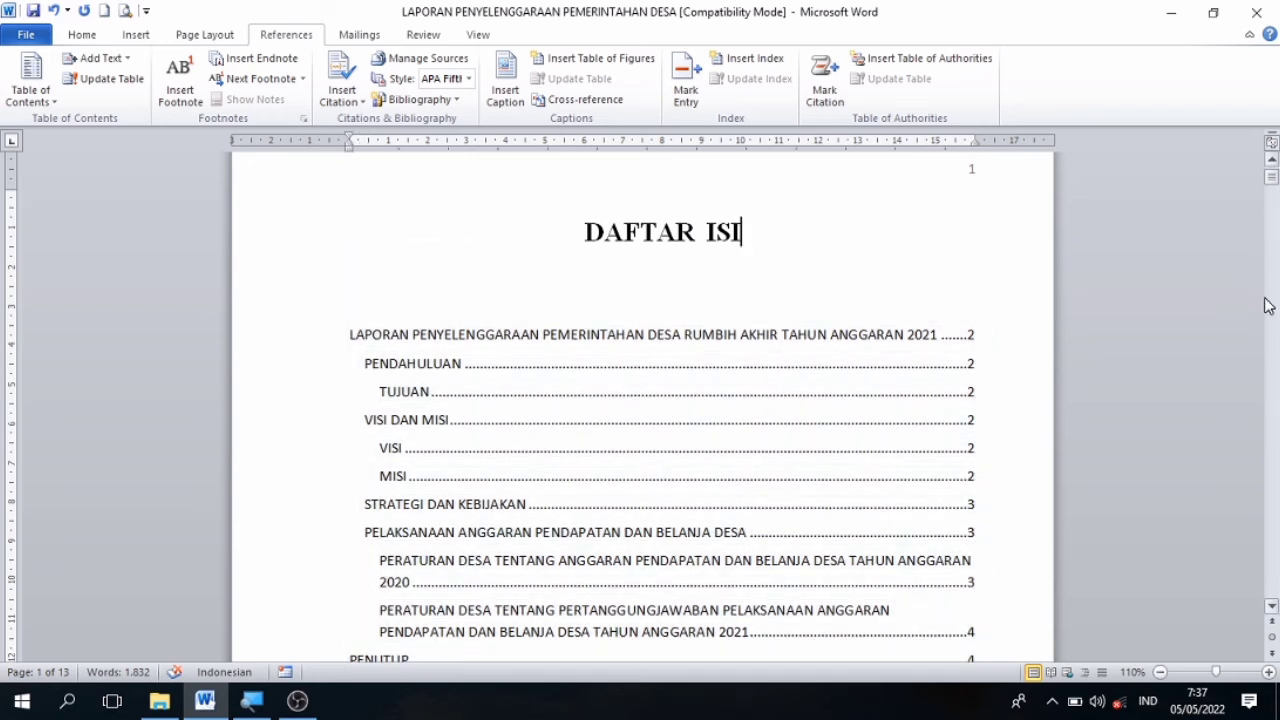
click(1272, 607)
click(1272, 607)
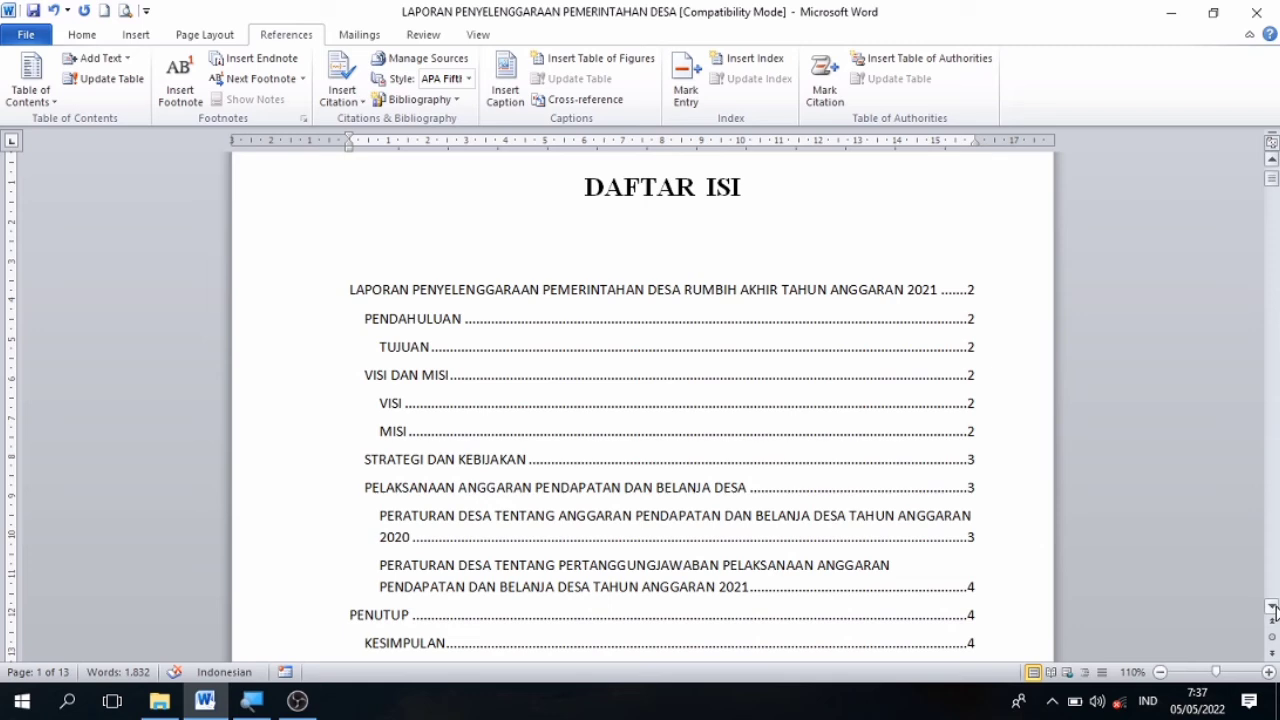
Review the table of contents on the DAFTAR ISI page, examining its entries, heading levels and page numbers from the first entry to SARAN.
click(1272, 607)
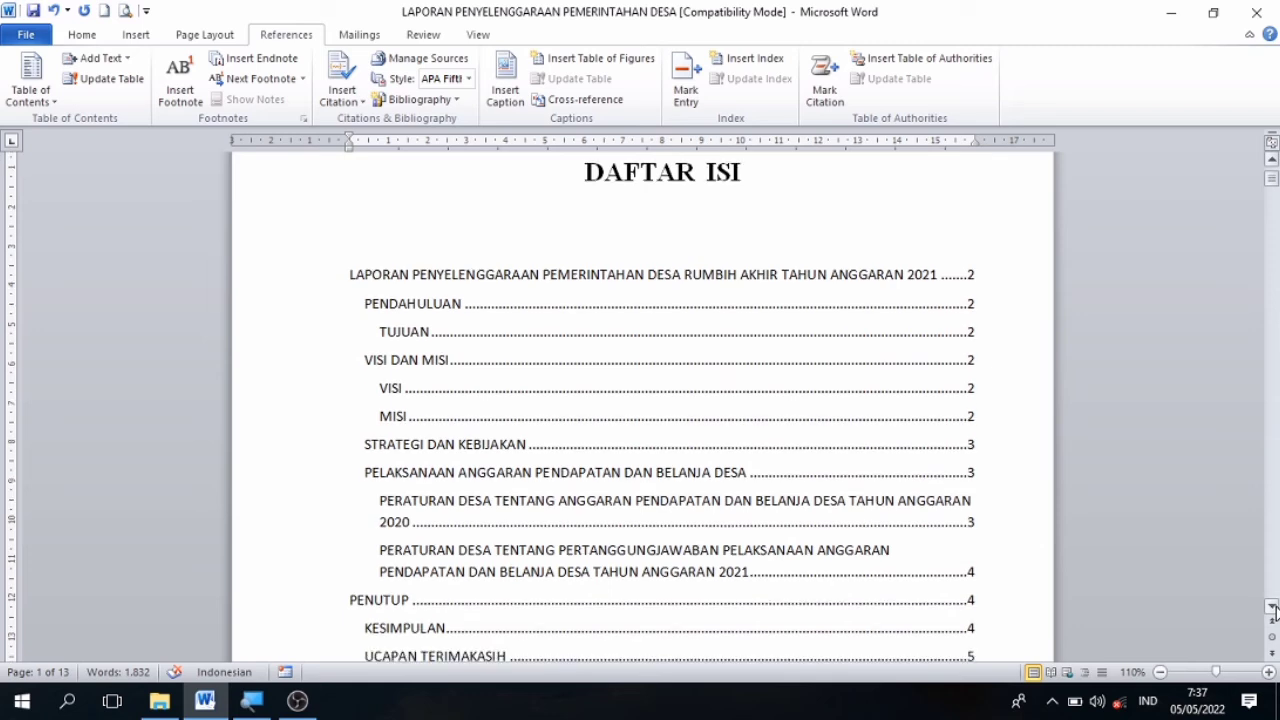
click(1272, 607)
click(1272, 607)
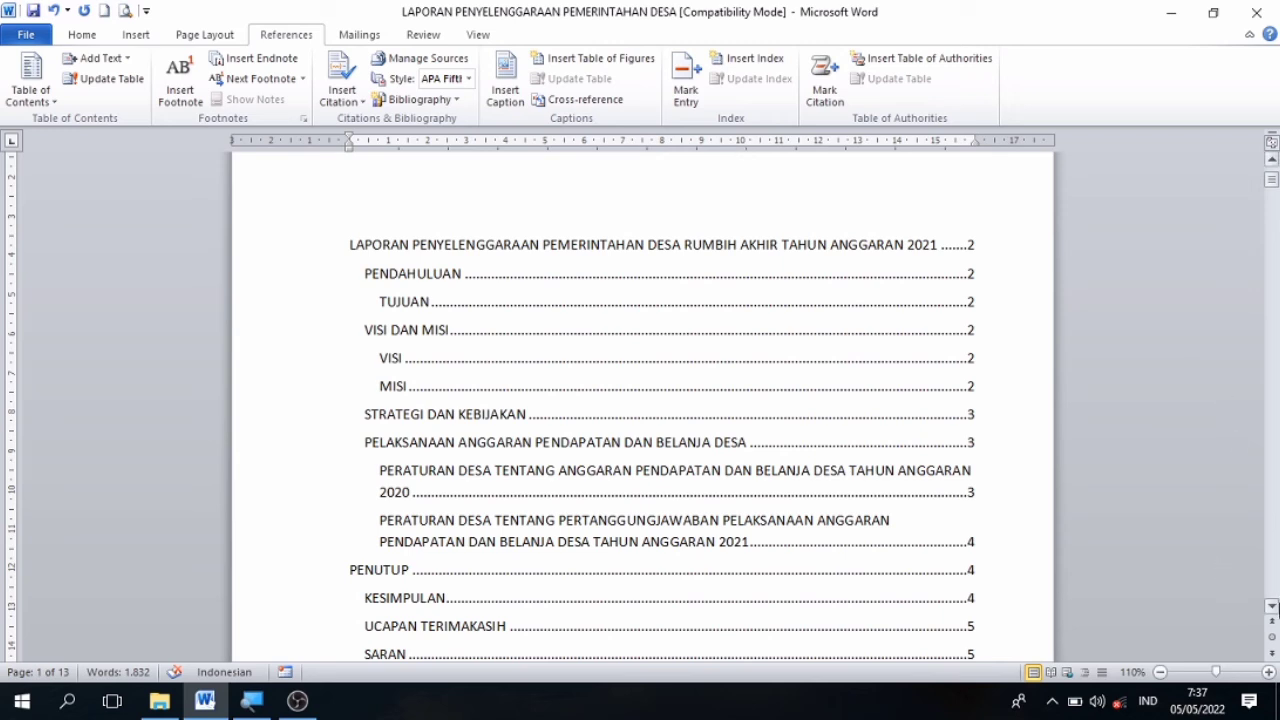
click(1273, 606)
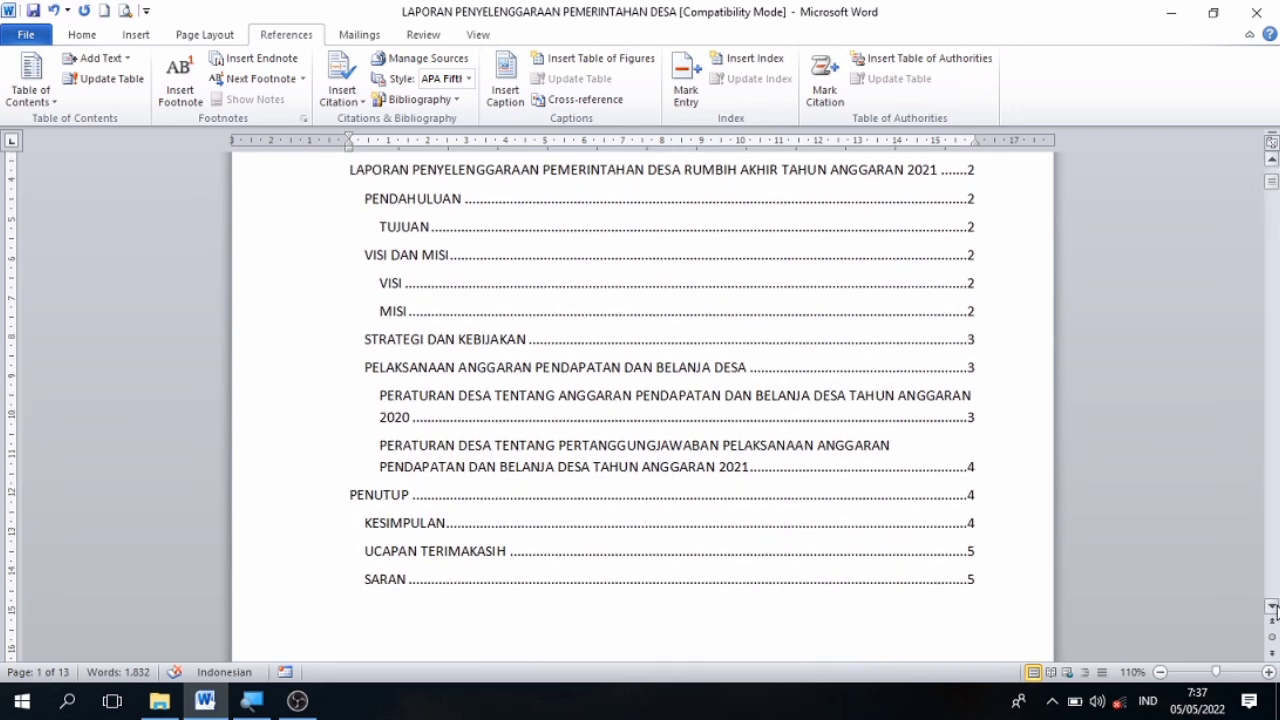
click(1273, 606)
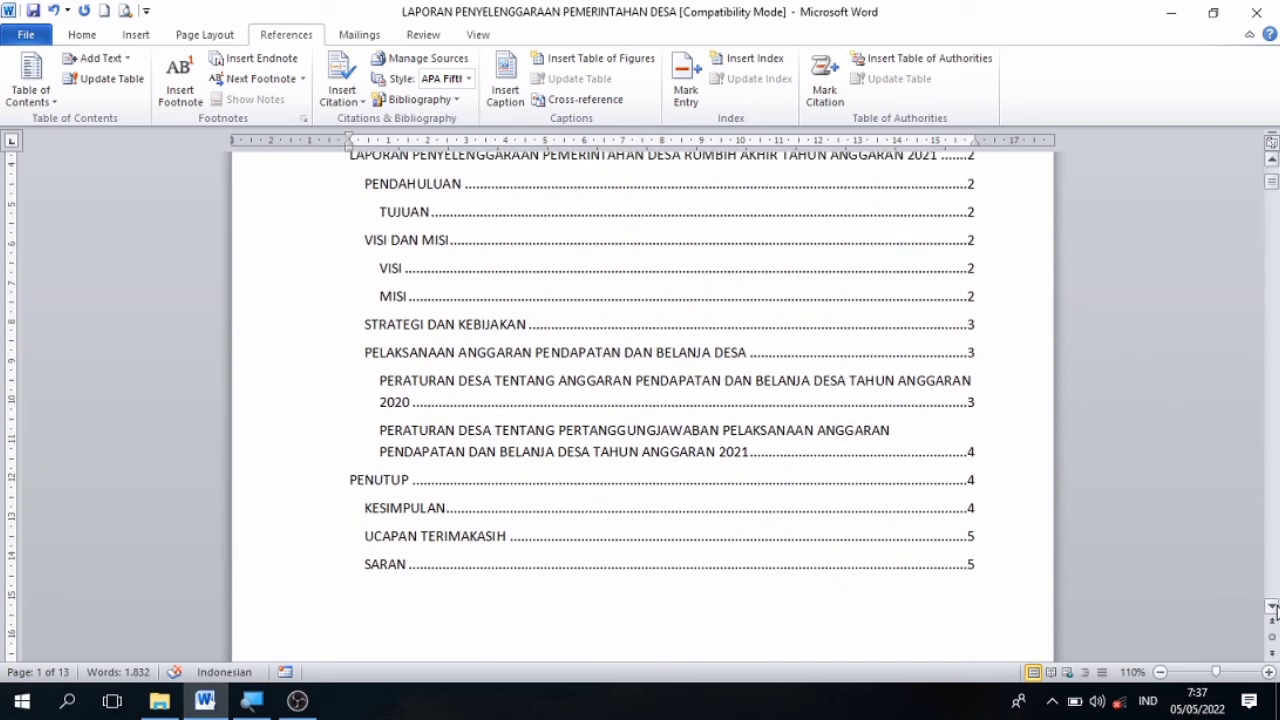
click(1273, 162)
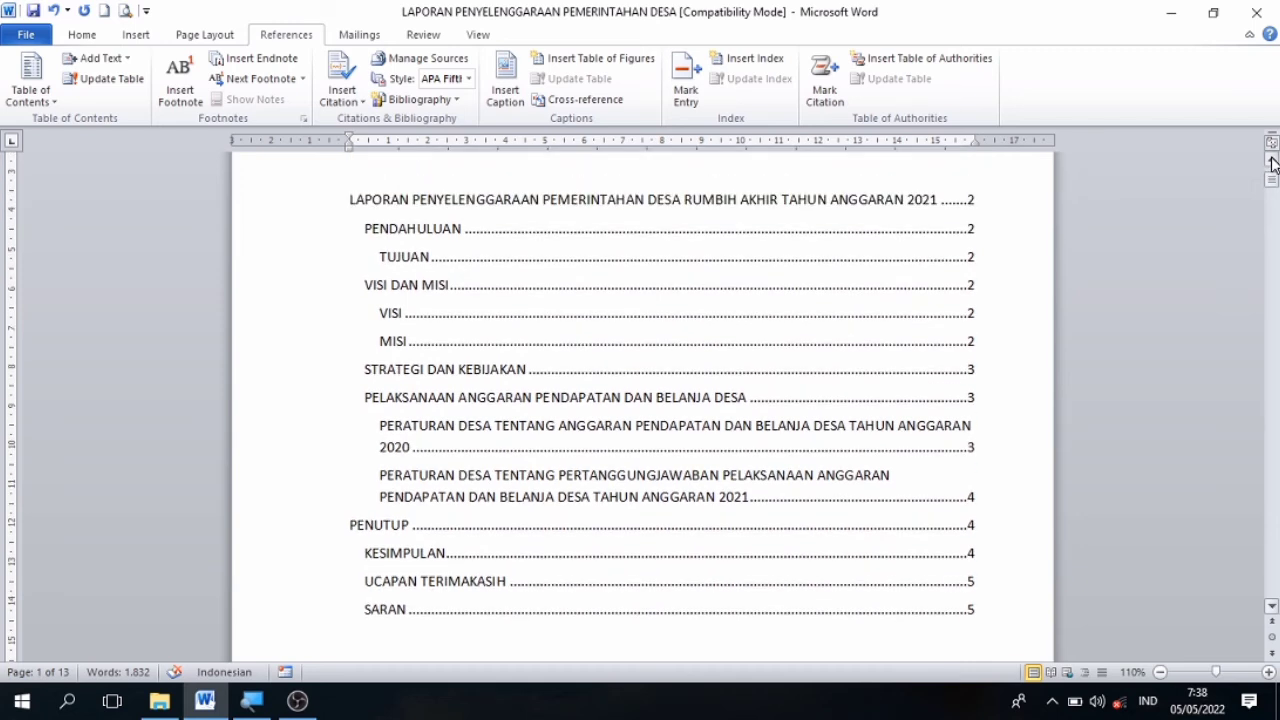
click(1273, 162)
click(1273, 162)
click(1273, 162)
click(1273, 162)
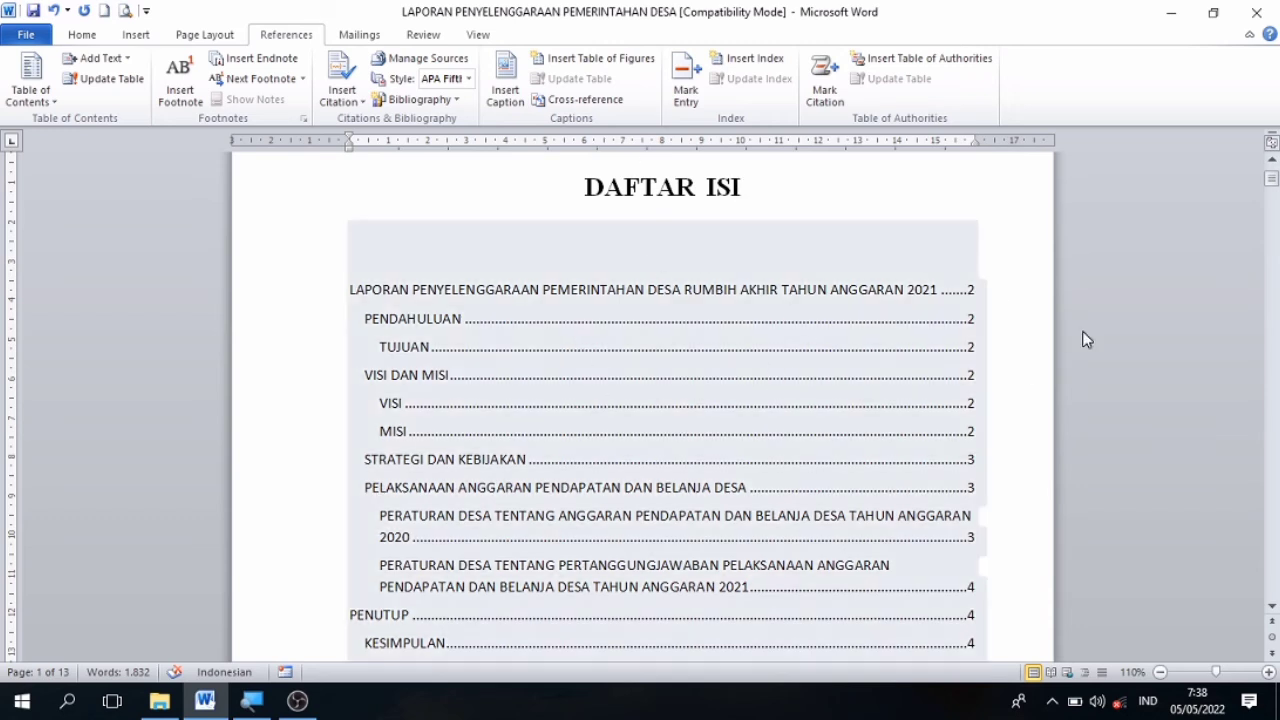
click(1272, 607)
click(1273, 608)
click(1273, 608)
click(1273, 608)
click(1273, 608)
click(1273, 608)
click(1273, 608)
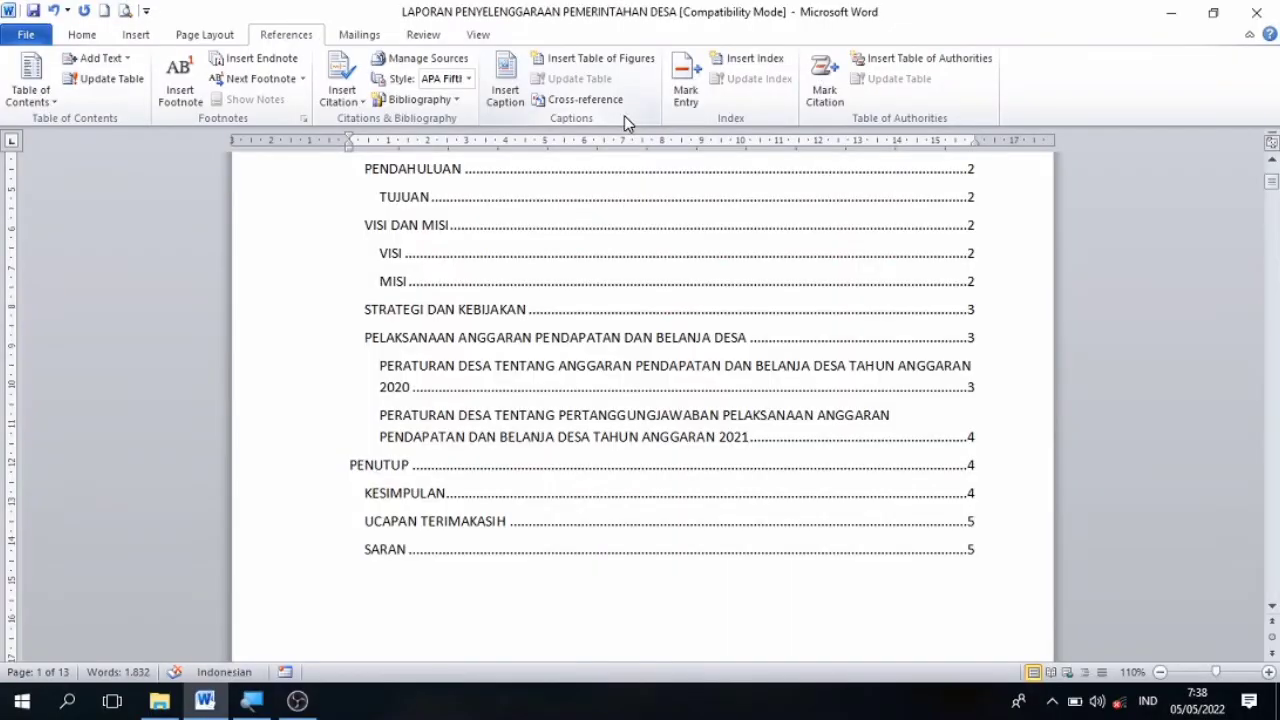
click(1270, 161)
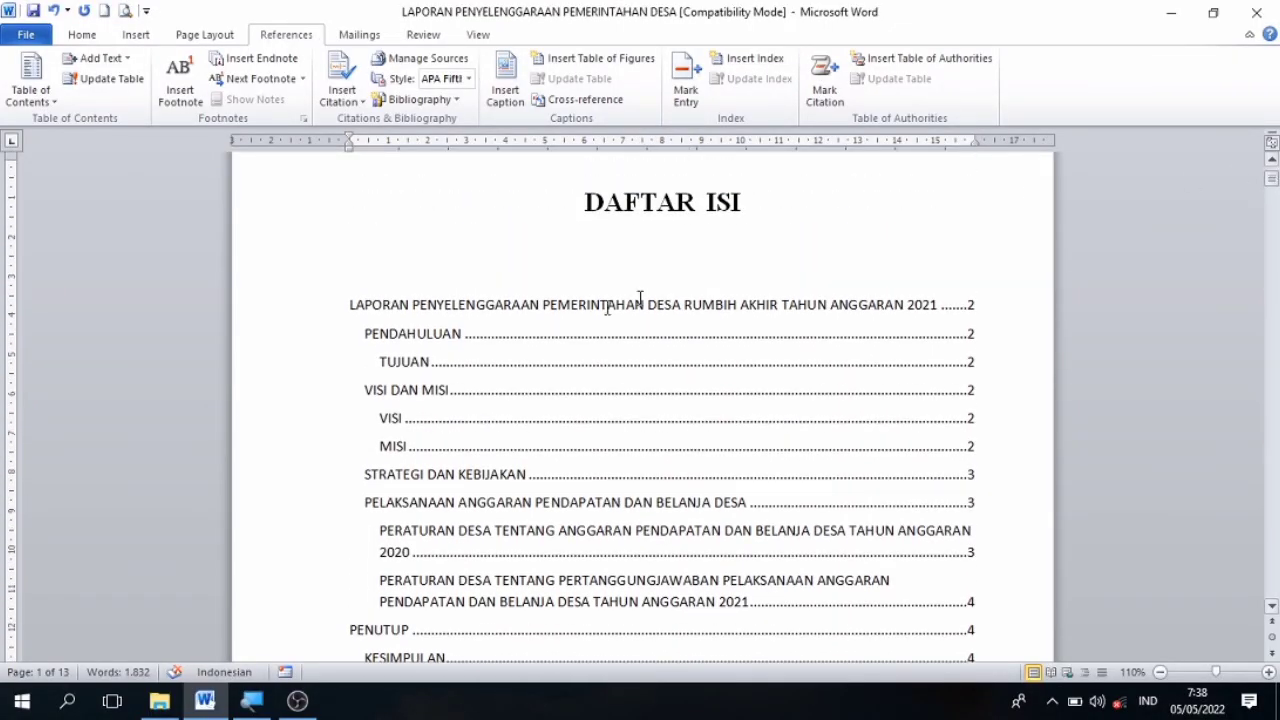
click(568, 322)
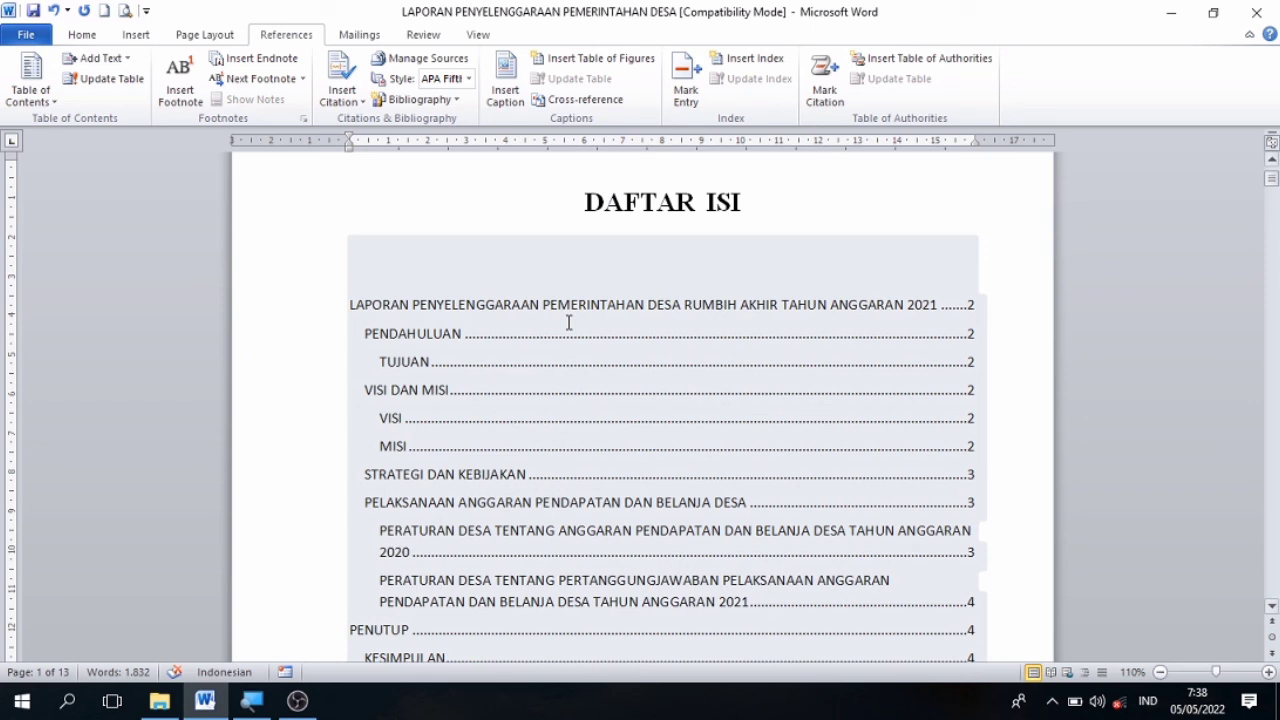